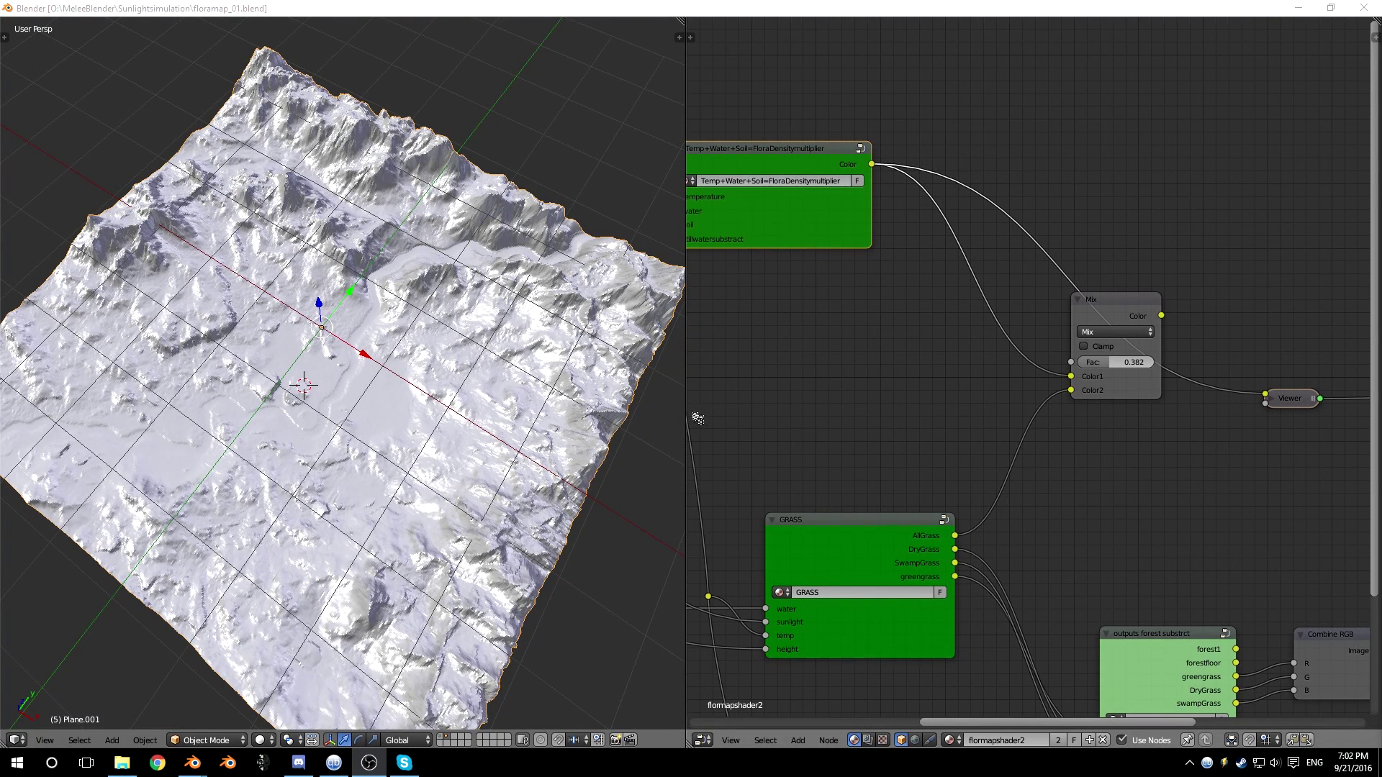
Display the terrain from above in rendered shading, with the water, SOILQUALITY, sunlight and ELEVATION nodes in view
{"action": "middle_click_drag", "start_coordinate": [349, 522], "coordinate": [396, 322]}
{"action": "scroll", "coordinate": [461, 361], "scroll_direction": "up", "scroll_amount": 4}
{"action": "scroll", "coordinate": [430, 464], "scroll_direction": "down", "scroll_amount": 4}
{"action": "scroll", "coordinate": [426, 431], "scroll_direction": "up", "scroll_amount": 3}
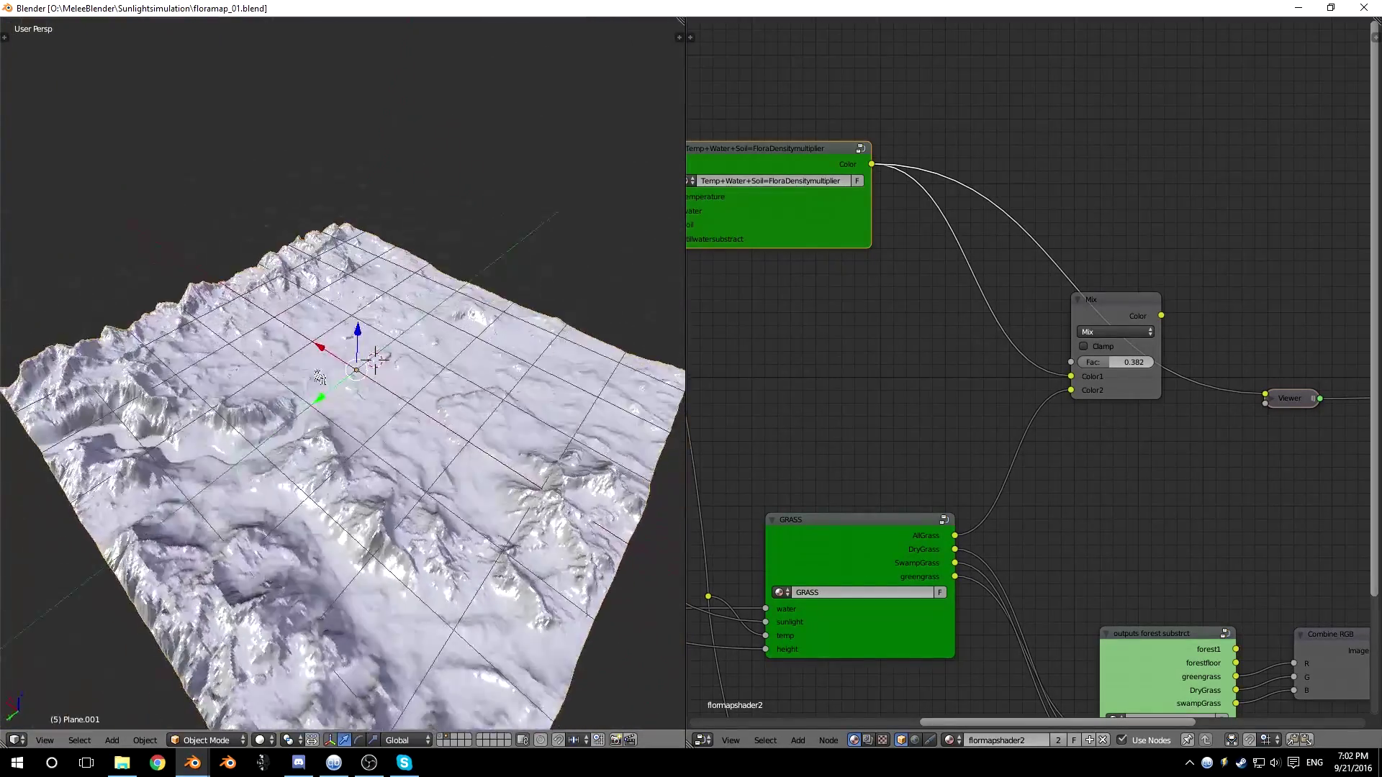
{"action": "middle_click_drag", "start_coordinate": [319, 377], "coordinate": [437, 415]}
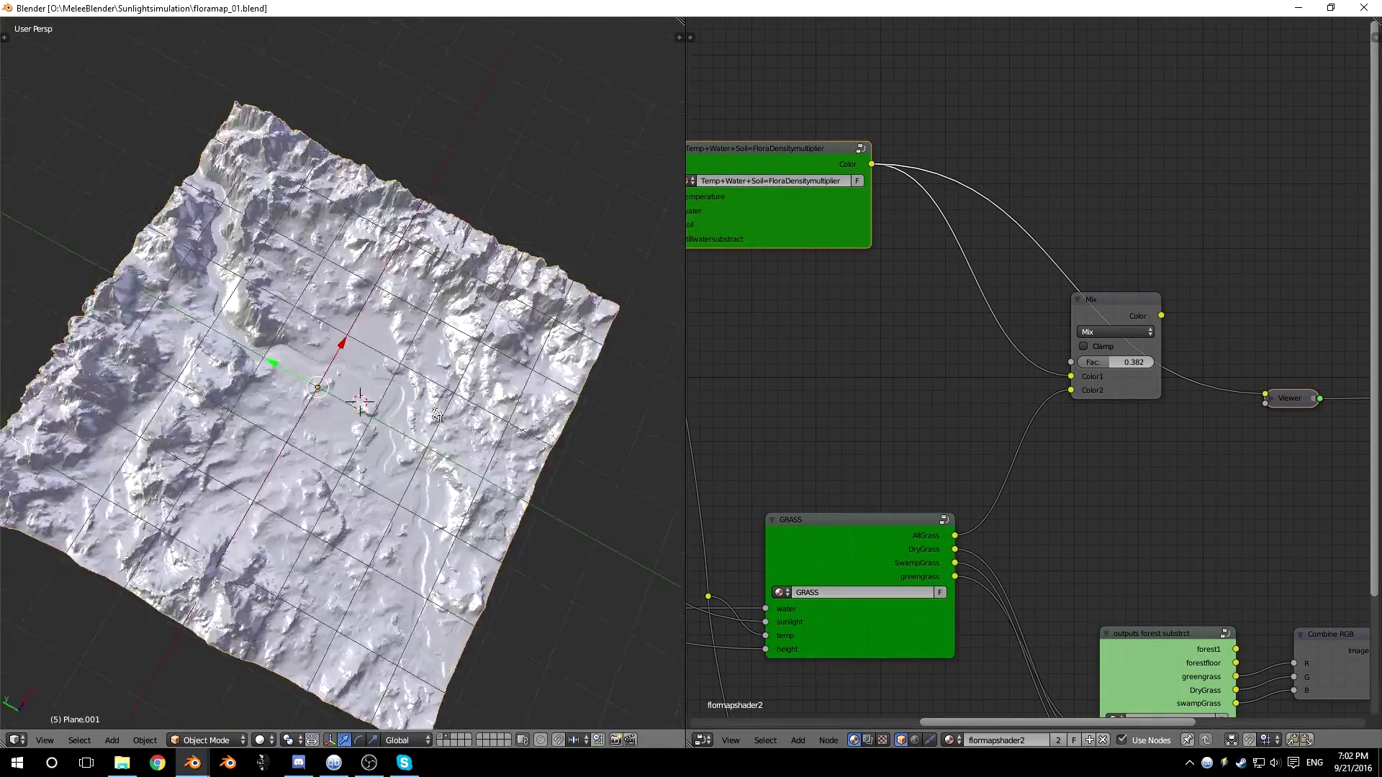
{"action": "key", "text": "KP_7"}
{"action": "middle_click_drag", "start_coordinate": [753, 321], "coordinate": [1020, 377]}
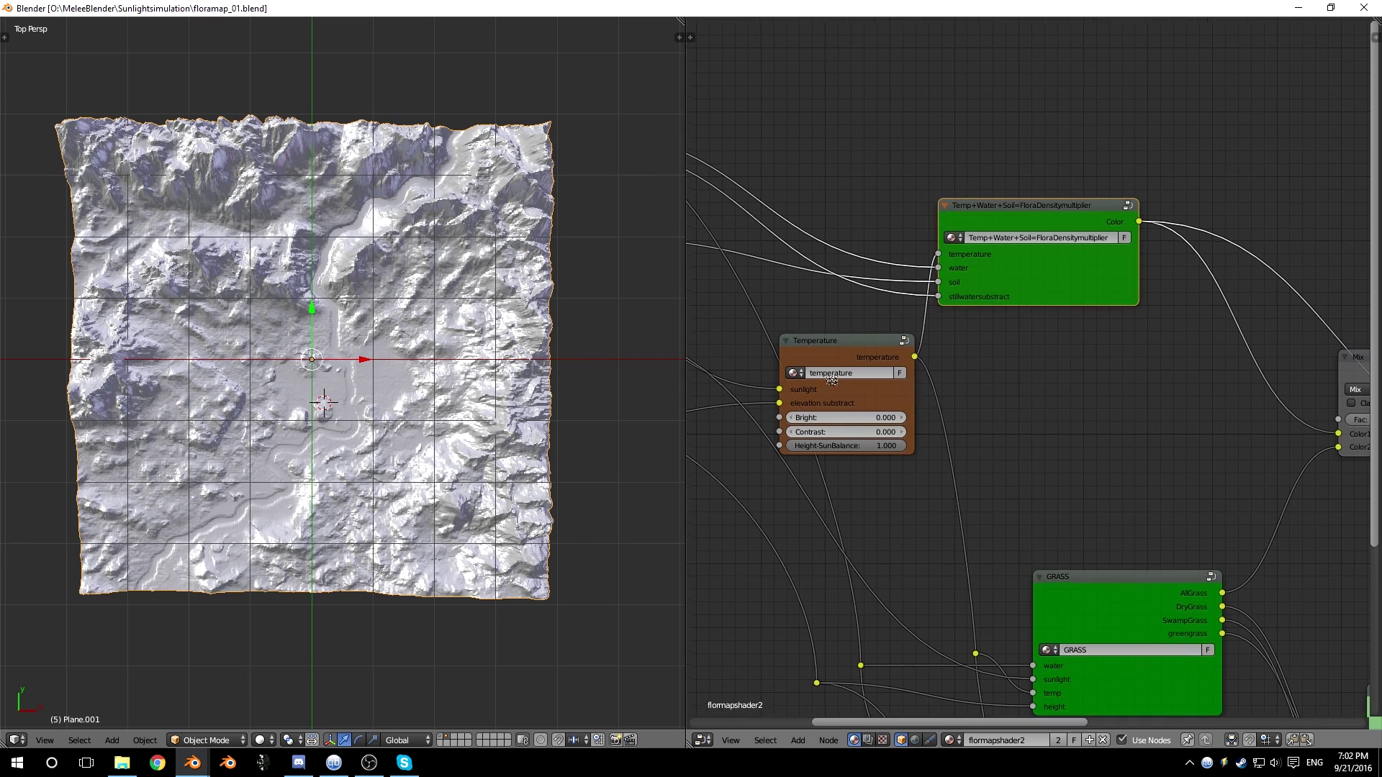
{"action": "middle_click_drag", "start_coordinate": [832, 381], "coordinate": [1127, 465]}
{"action": "middle_click_drag", "start_coordinate": [935, 398], "coordinate": [993, 408]}
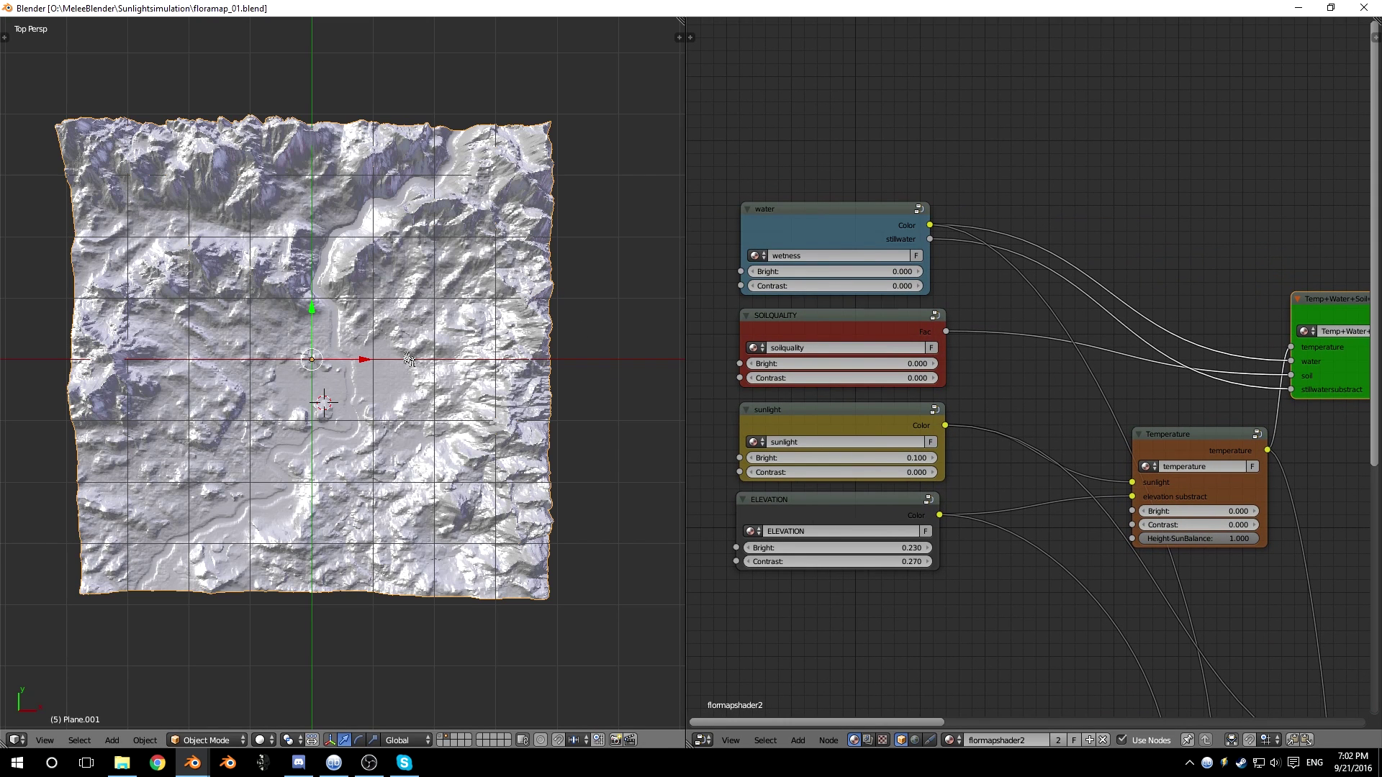
{"action": "key", "text": "shift+z"}
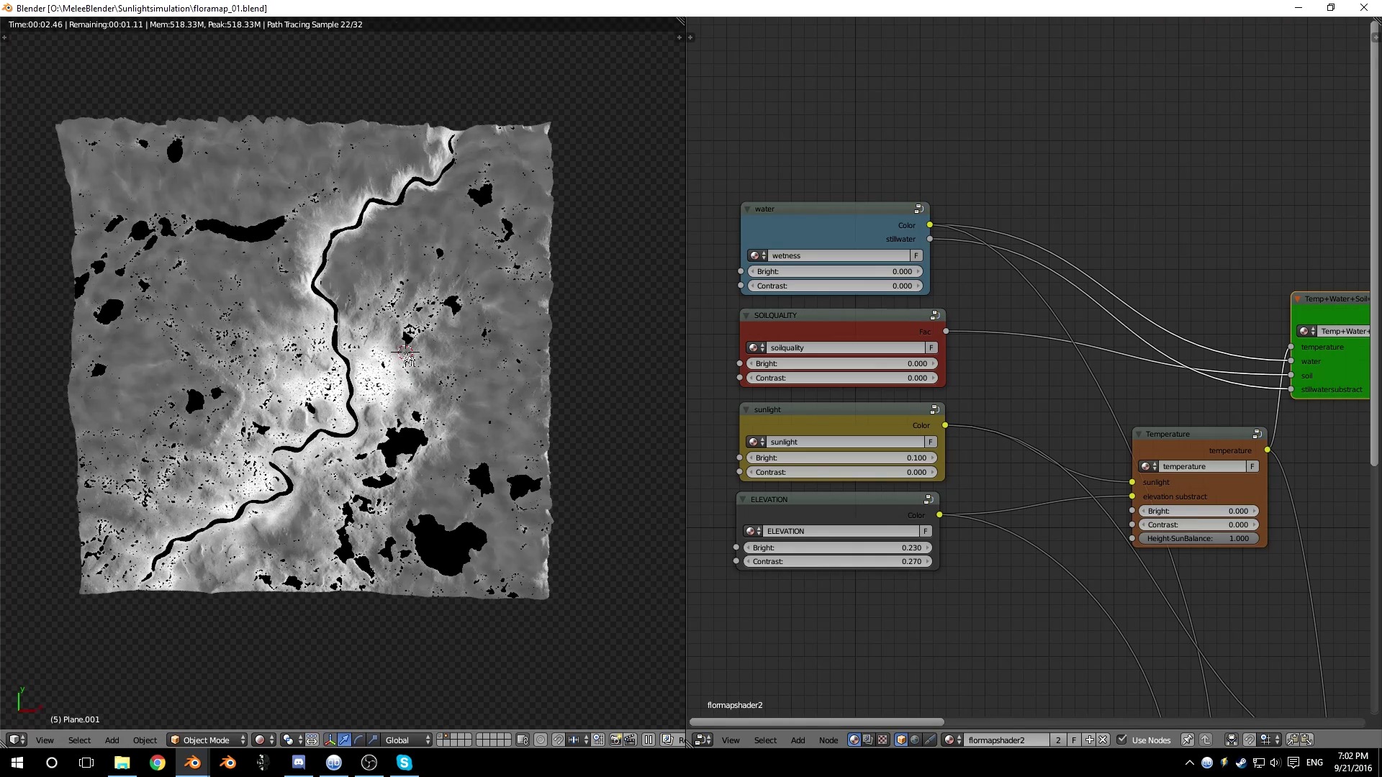
Preview the water node's Color output and the SOILQUALITY node's output in turn on the terrain, seen at an angle
{"action": "middle_click_drag", "start_coordinate": [408, 356], "coordinate": [400, 474]}
{"action": "left_click", "coordinate": [829, 226], "text": "ctrl+shift"}
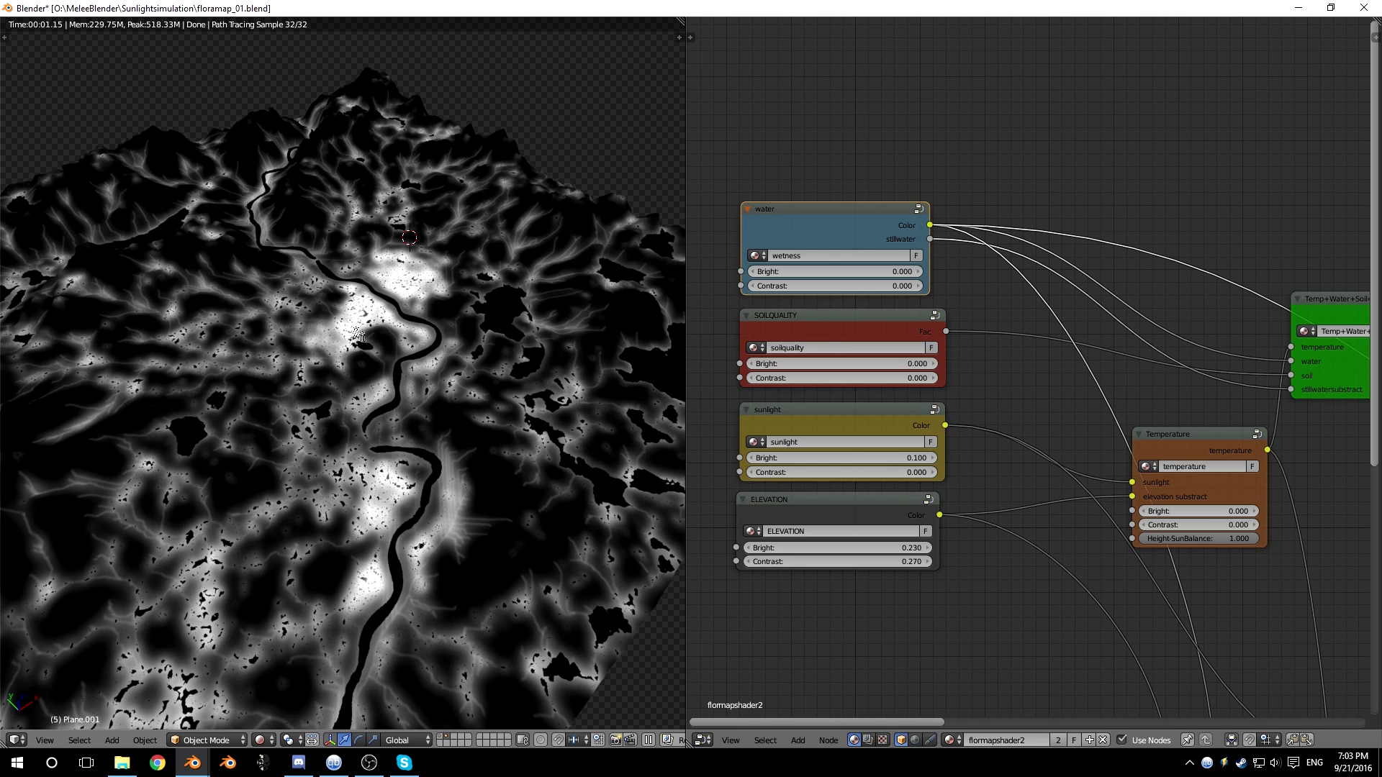
{"action": "left_click", "coordinate": [839, 328], "text": "ctrl+shift"}
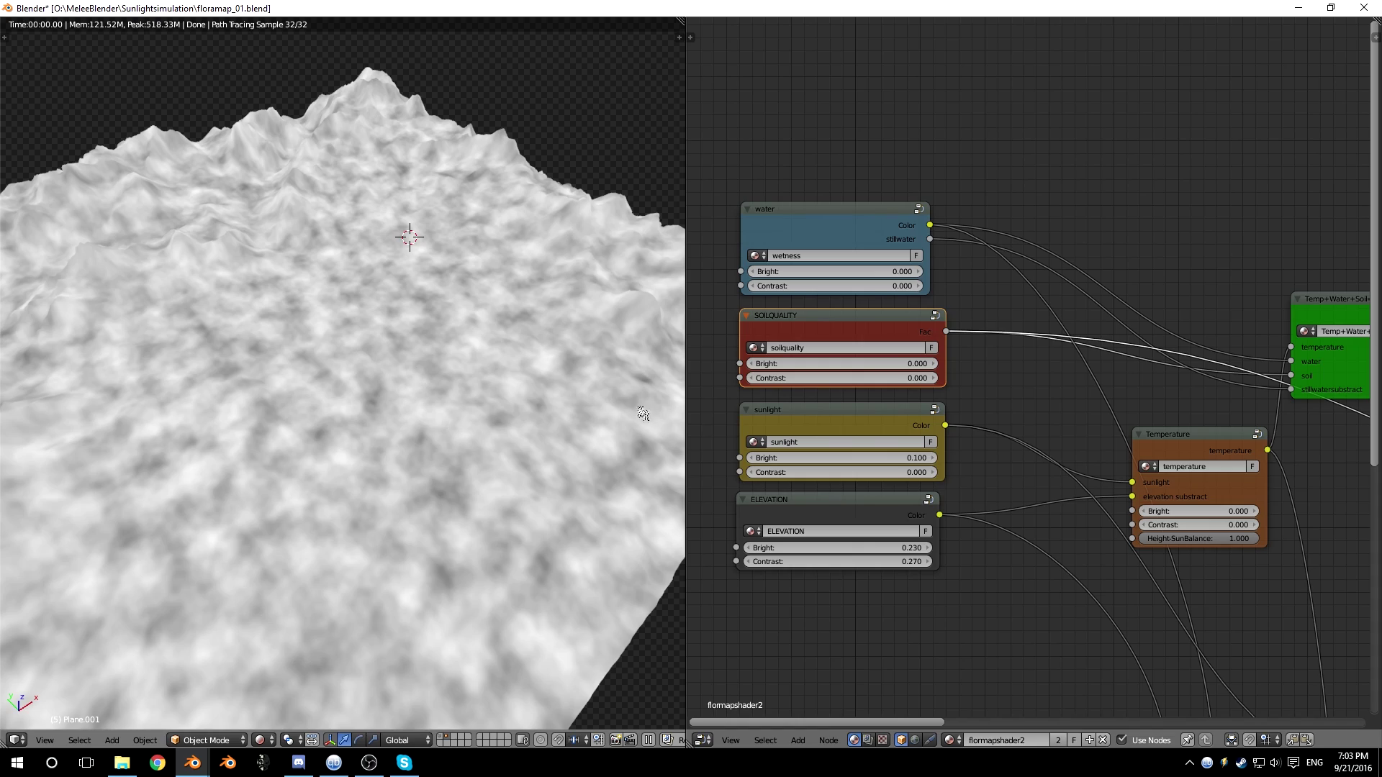
Preview the sunlight node's output on the terrain from the top view
{"action": "left_click", "coordinate": [819, 417], "text": "ctrl+shift"}
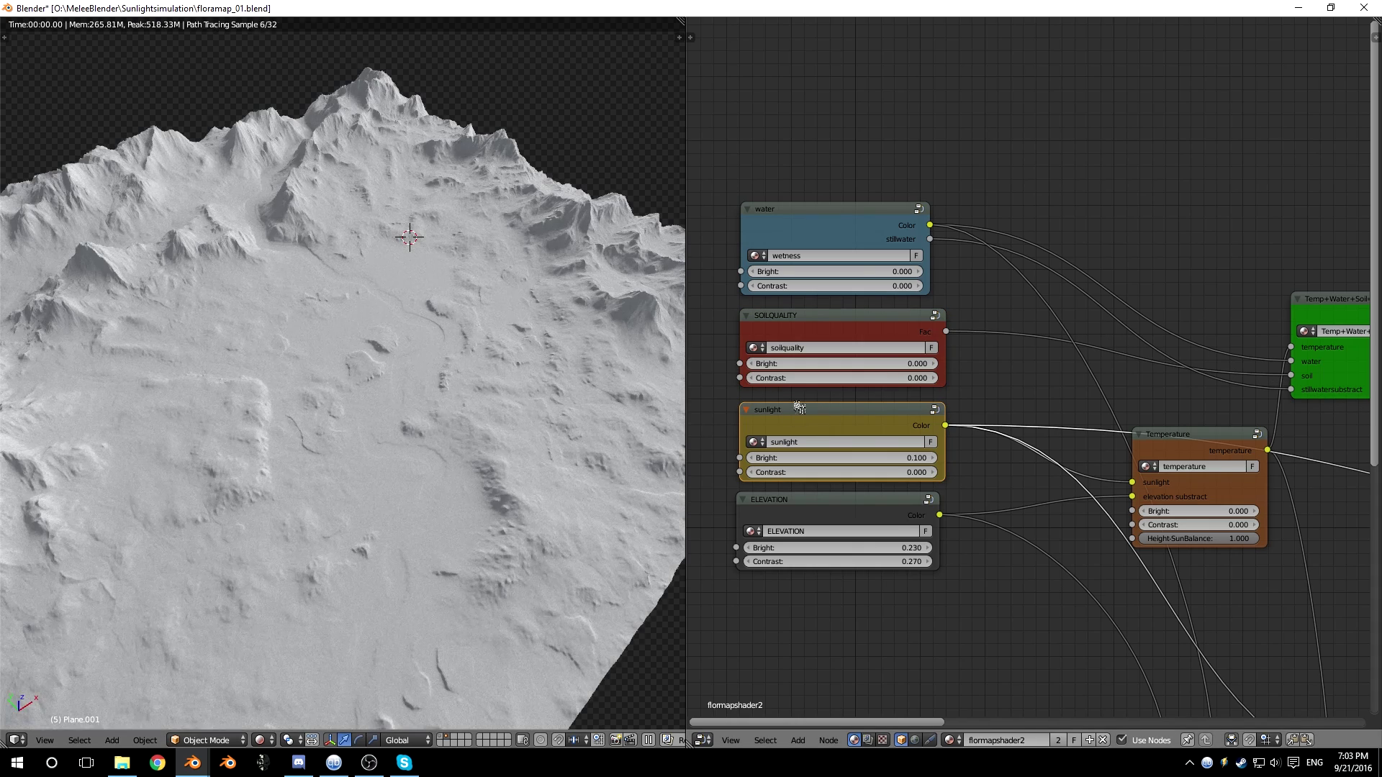
{"action": "key", "text": "KP_7"}
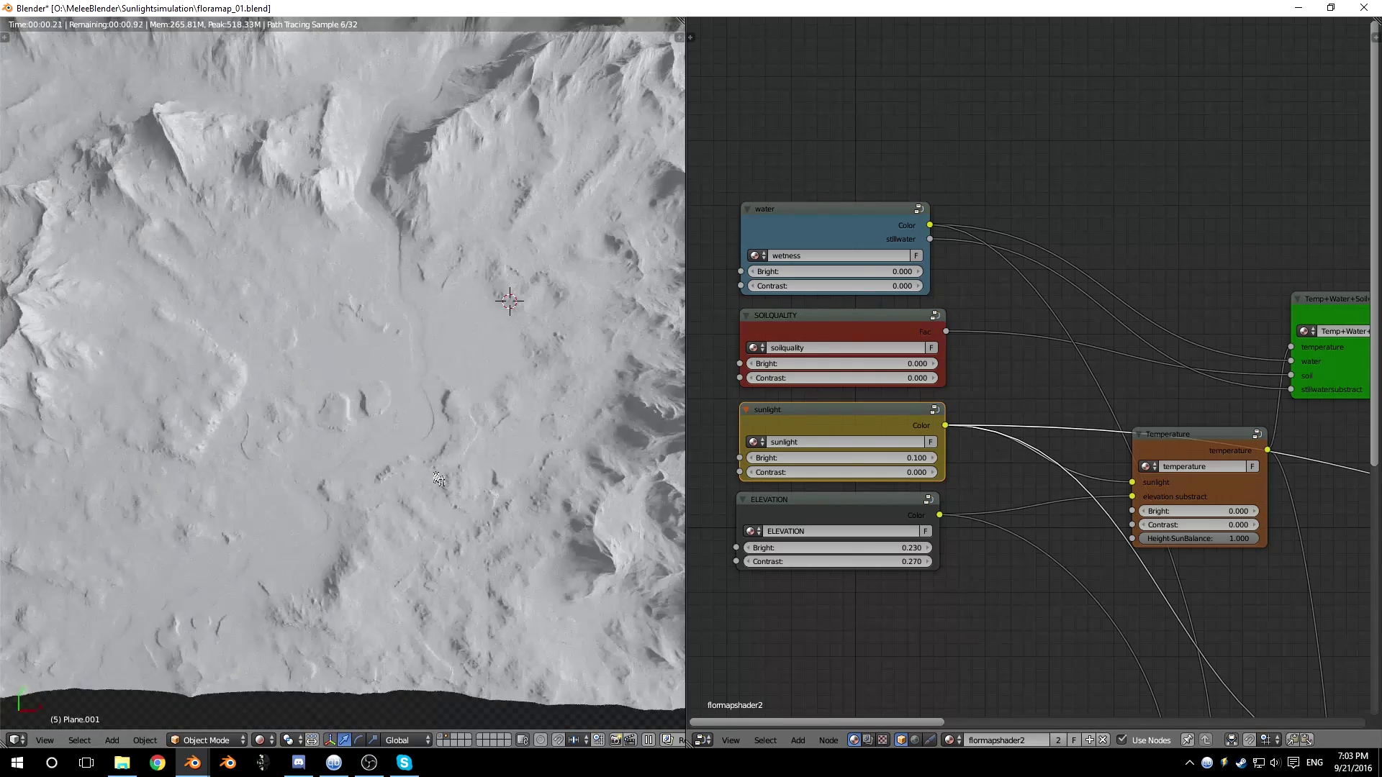
{"action": "middle_click_drag", "start_coordinate": [473, 326], "coordinate": [468, 397], "text": "shift"}
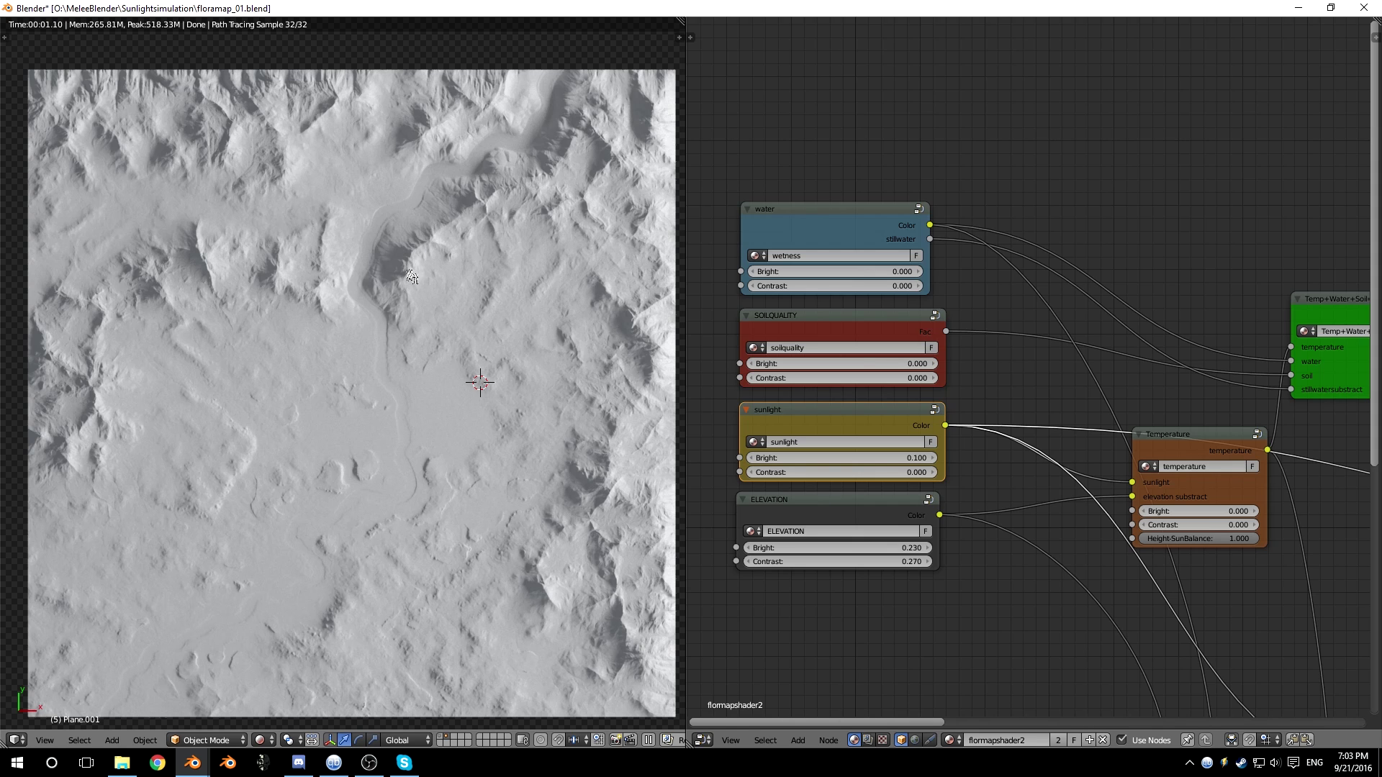
Preview the ELEVATION node's output on the terrain, at an angle and from the top view
{"action": "left_click", "coordinate": [817, 506], "text": "ctrl+shift"}
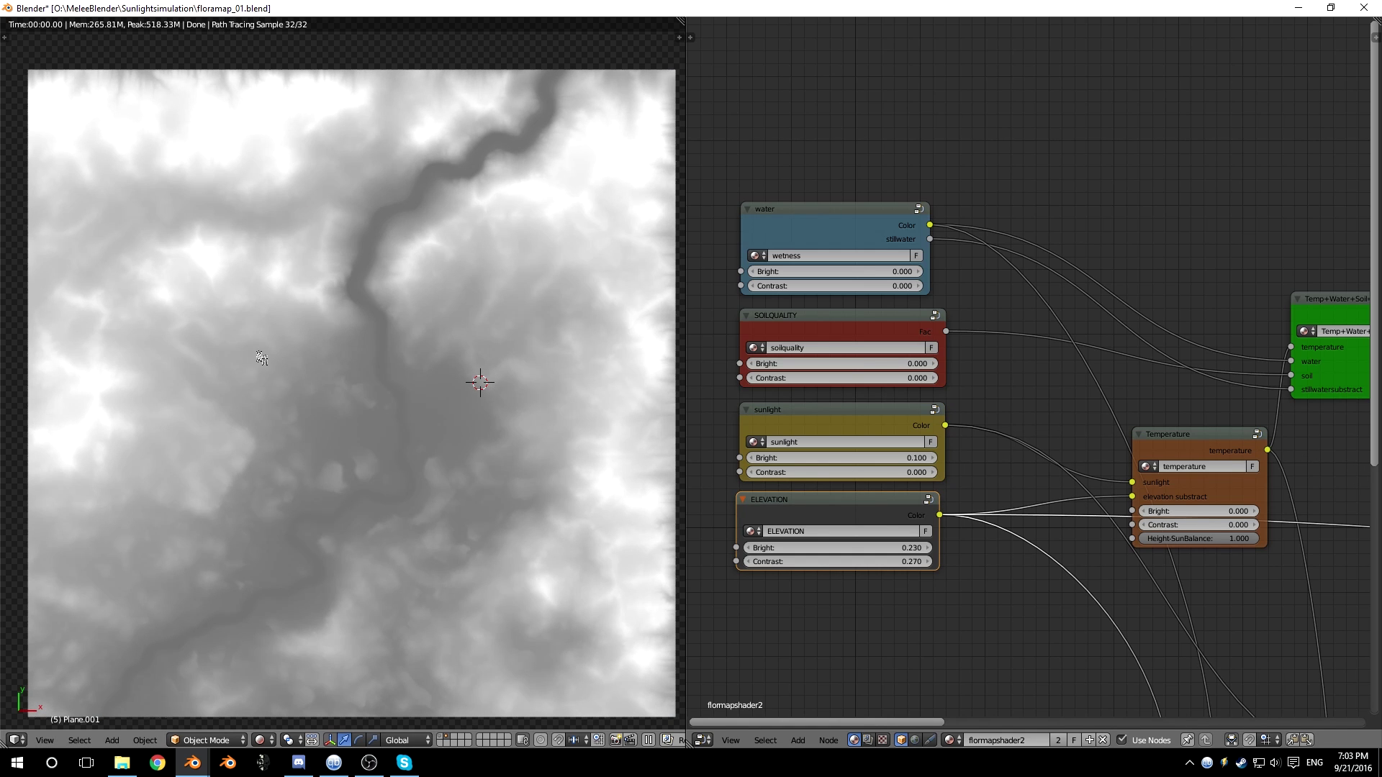
{"action": "middle_click_drag", "start_coordinate": [448, 469], "coordinate": [395, 326]}
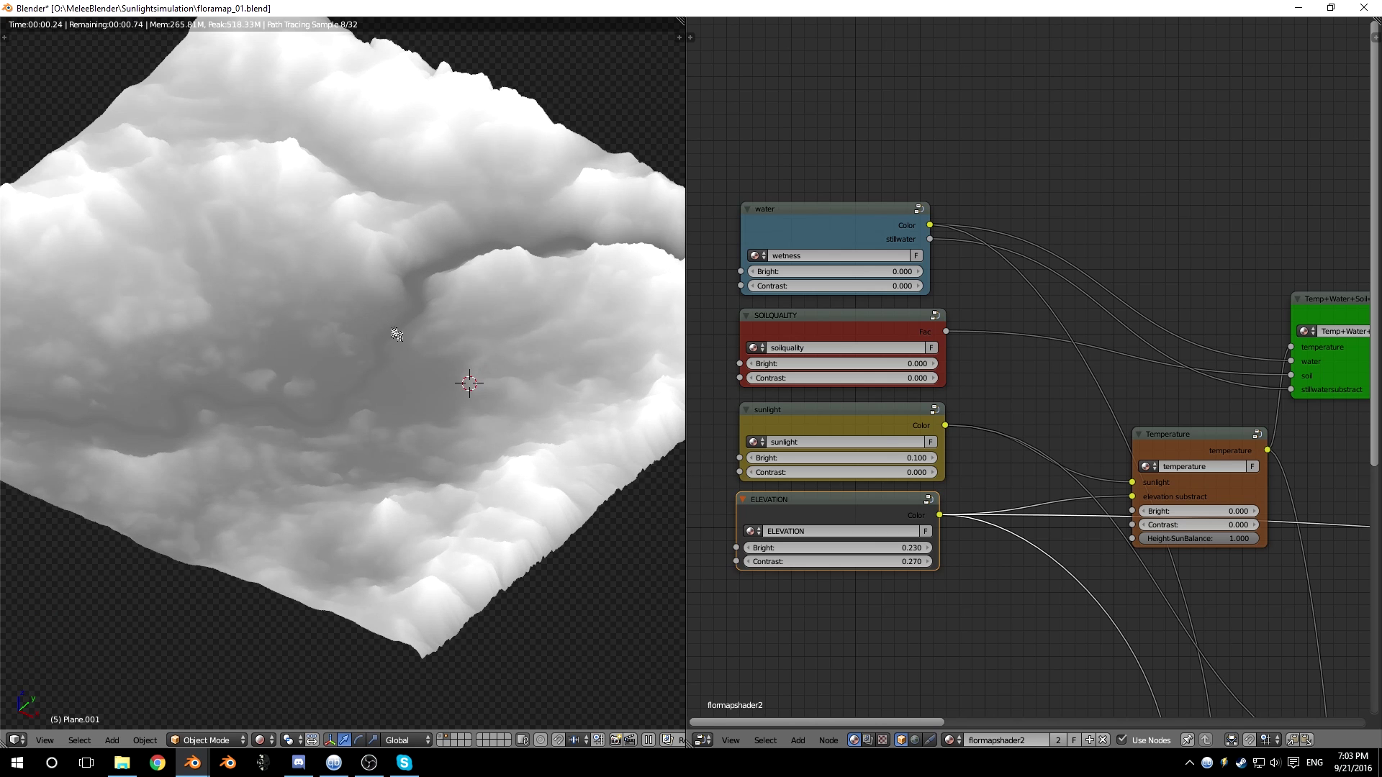
{"action": "key", "text": "KP_7"}
{"action": "scroll", "coordinate": [433, 350], "scroll_direction": "down", "scroll_amount": 3}
{"action": "scroll", "coordinate": [433, 350], "scroll_direction": "up", "scroll_amount": 1}
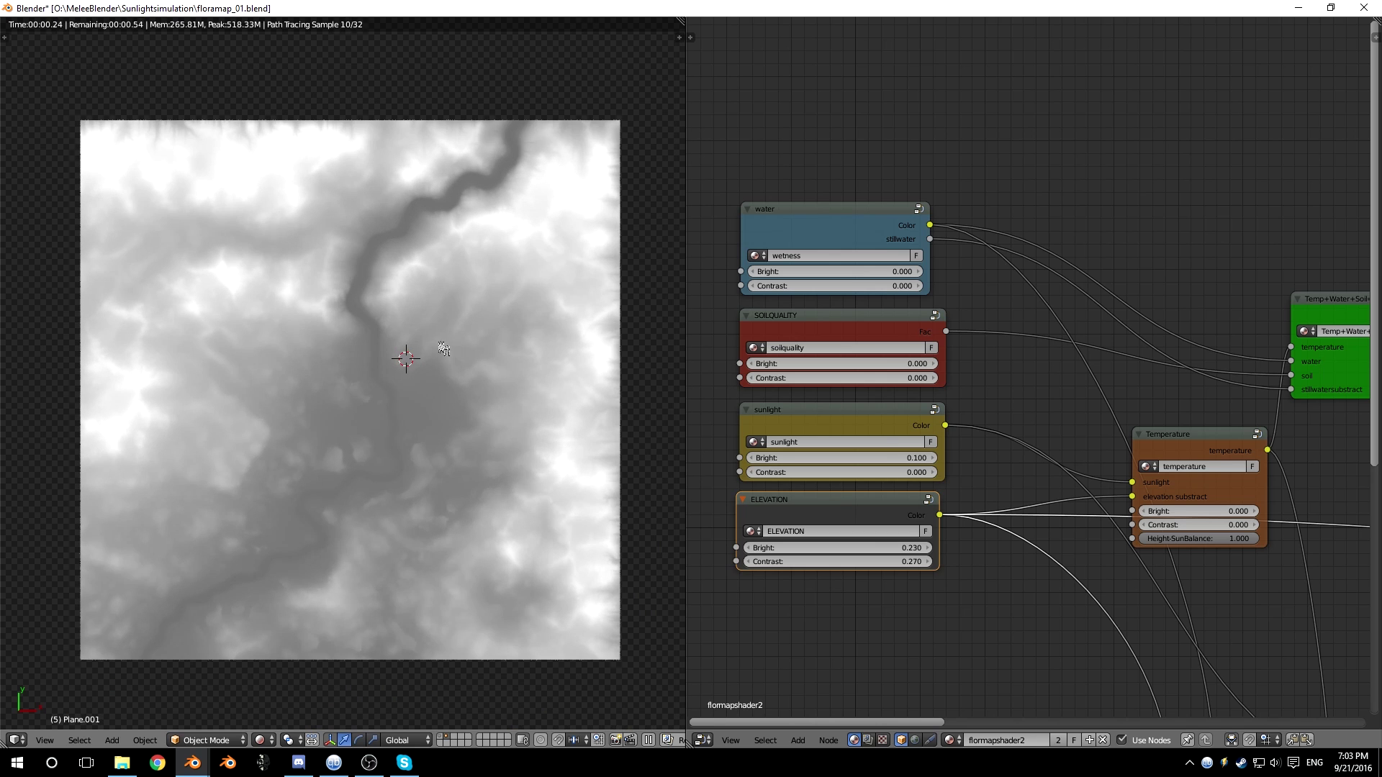
Preview the output of the Temperature node, which combines sunlight and elevation, on the terrain
{"action": "middle_click_drag", "start_coordinate": [1185, 386], "coordinate": [1038, 369]}
{"action": "scroll", "coordinate": [1109, 409], "scroll_direction": "up", "scroll_amount": 1}
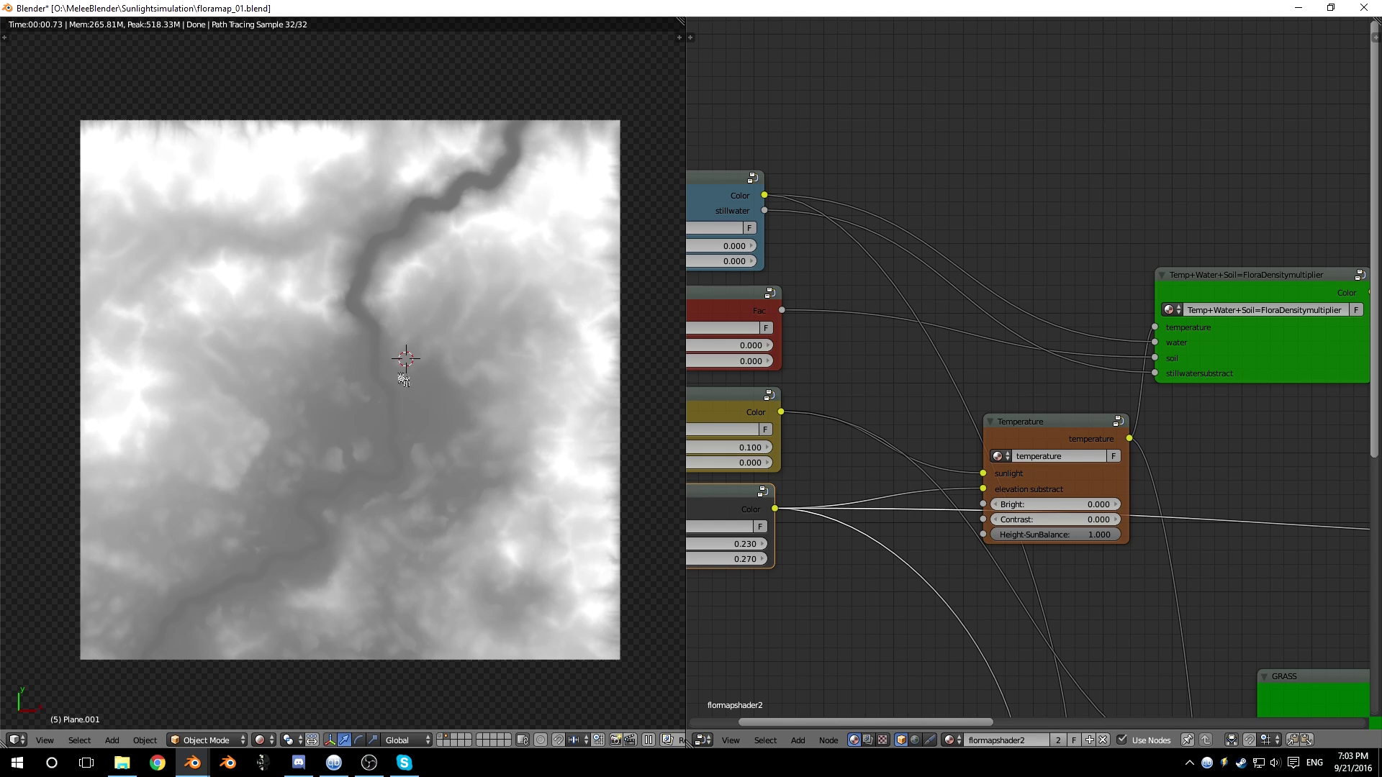
{"action": "middle_click_drag", "start_coordinate": [902, 423], "coordinate": [864, 405]}
{"action": "left_click", "coordinate": [1002, 414]}
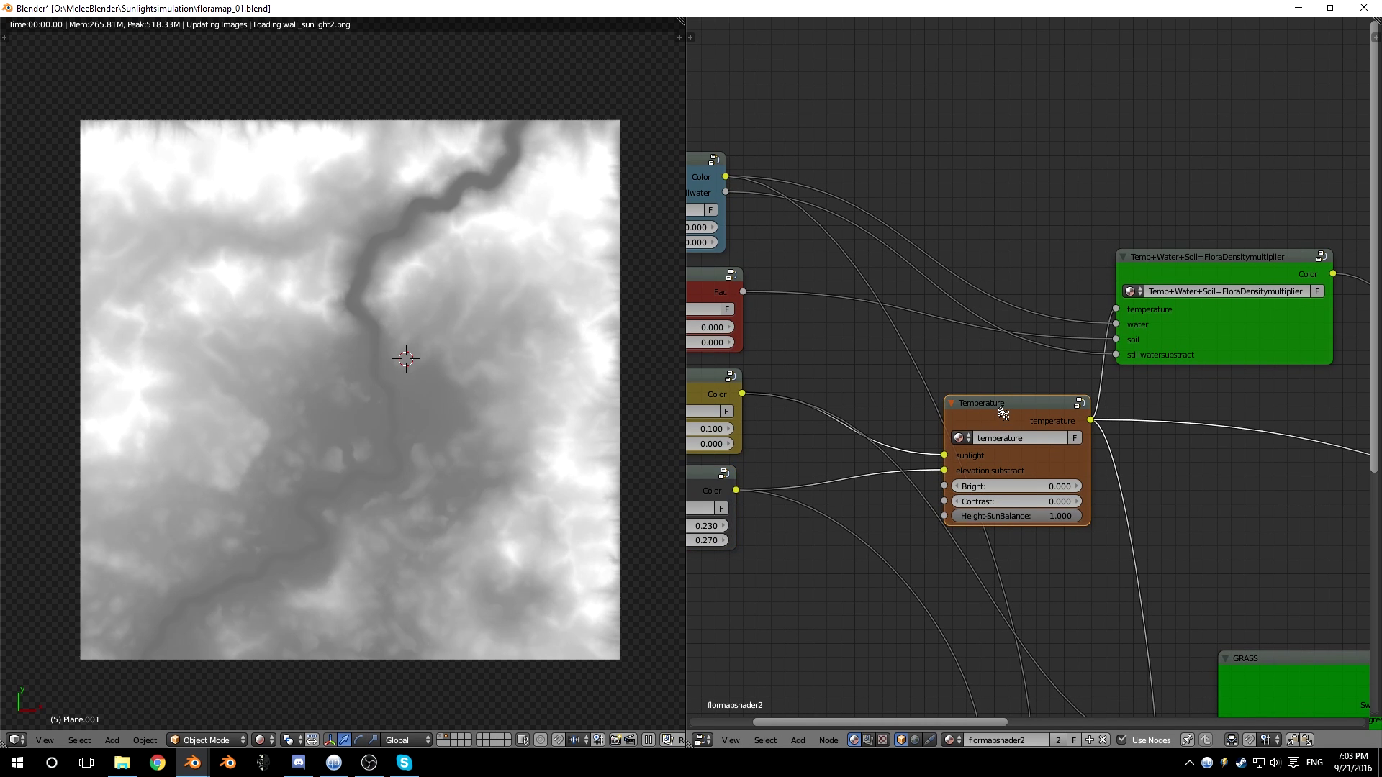
Try a Bright value of 0.400 on the Temperature node, and reset it to 0
{"action": "scroll", "coordinate": [1002, 414], "scroll_direction": "up", "scroll_amount": 3}
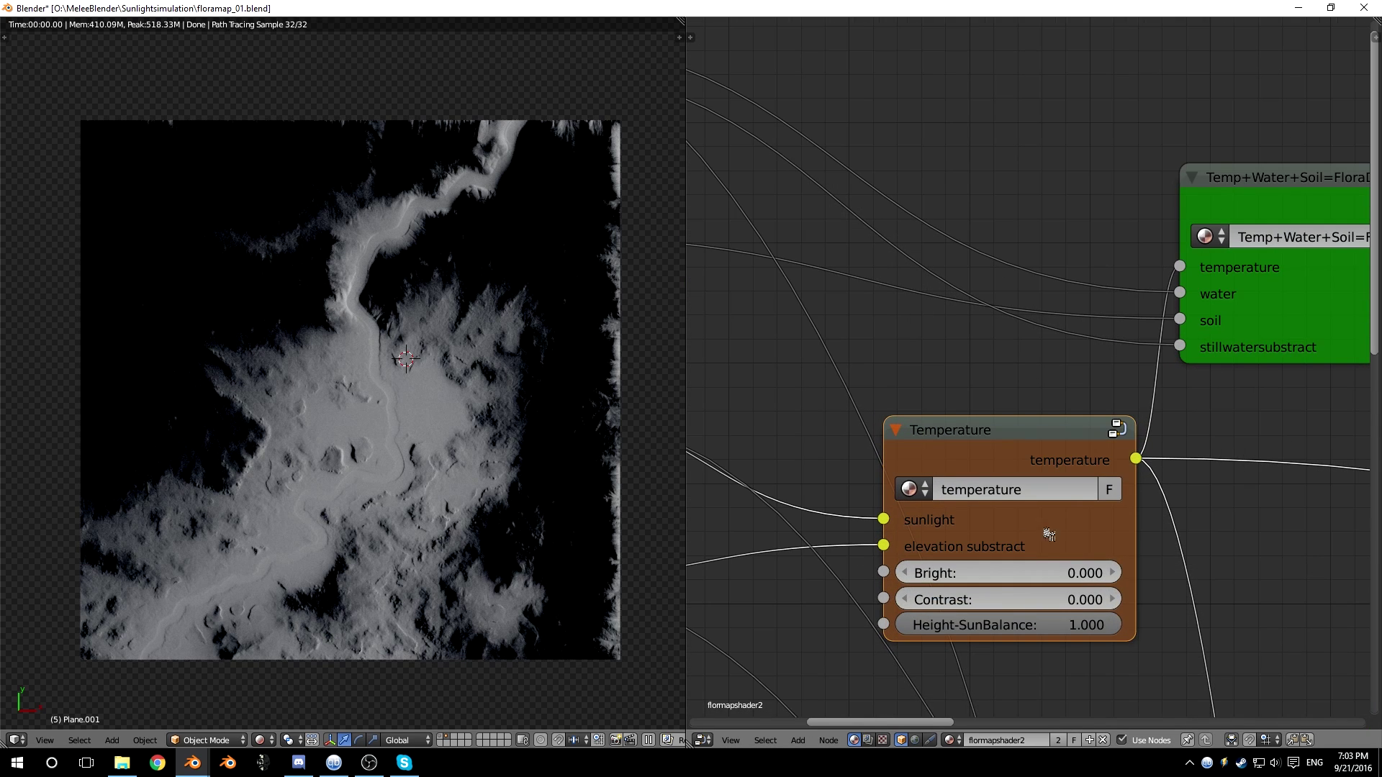
{"action": "middle_click_drag", "start_coordinate": [1000, 469], "coordinate": [935, 338]}
{"action": "scroll", "coordinate": [936, 338], "scroll_direction": "up", "scroll_amount": 1}
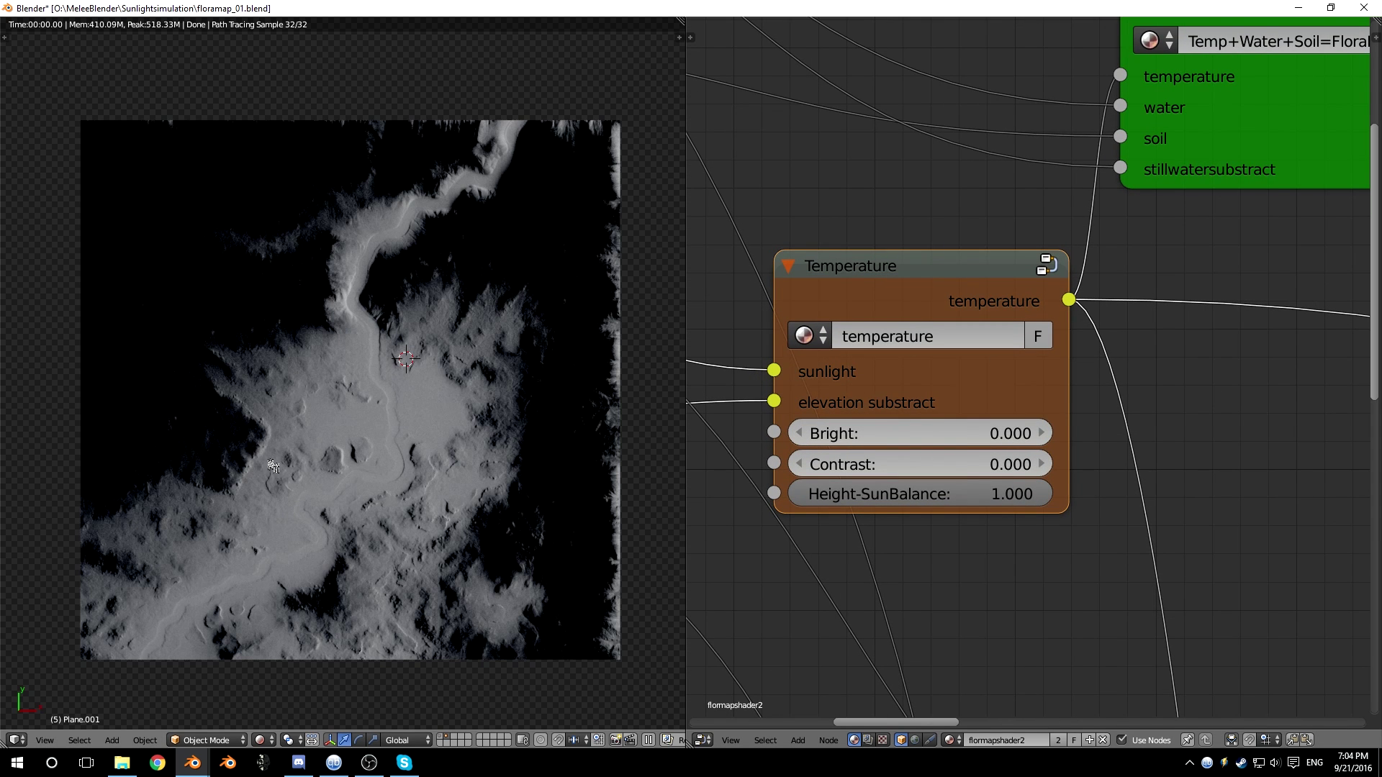
{"action": "left_click_drag", "start_coordinate": [900, 433], "coordinate": [942, 433]}
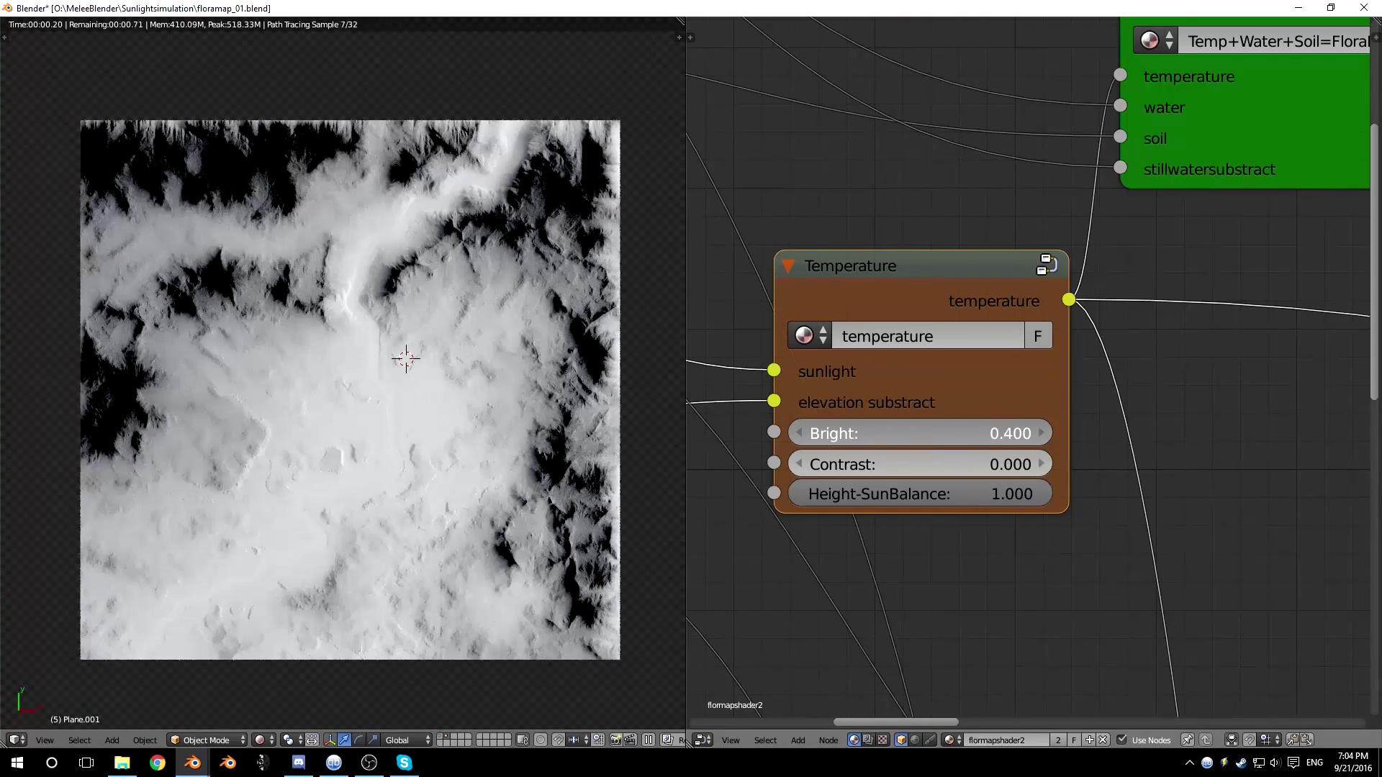
{"action": "left_click", "coordinate": [824, 434]}
{"action": "type", "text": "0"}
{"action": "key", "text": "Return"}
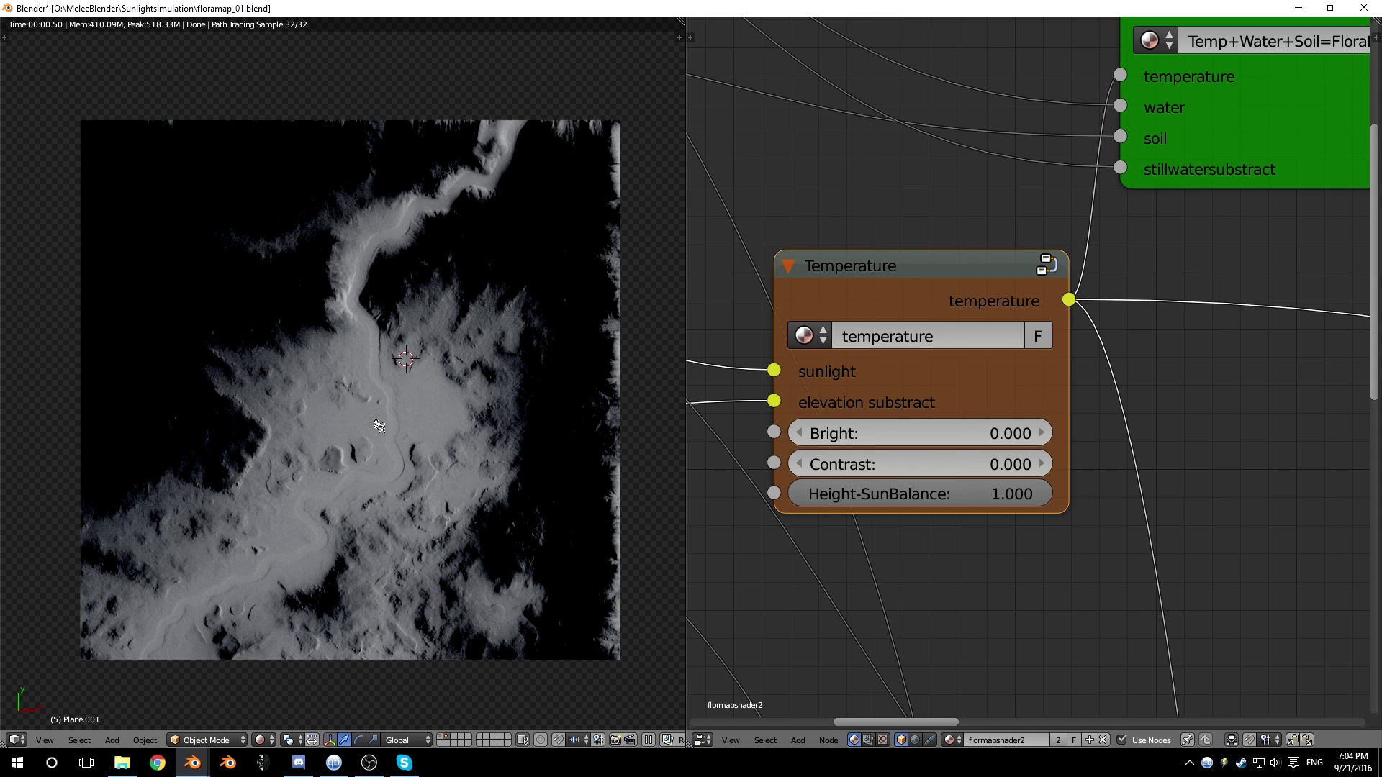
Preview the Temp+Water+Soil=FloraDensitymultiplier node's output on the terrain and examine the density map up close
{"action": "scroll", "coordinate": [987, 496], "scroll_direction": "down", "scroll_amount": 3}
{"action": "middle_click_drag", "start_coordinate": [1159, 432], "coordinate": [1108, 532], "text": "ctrl"}
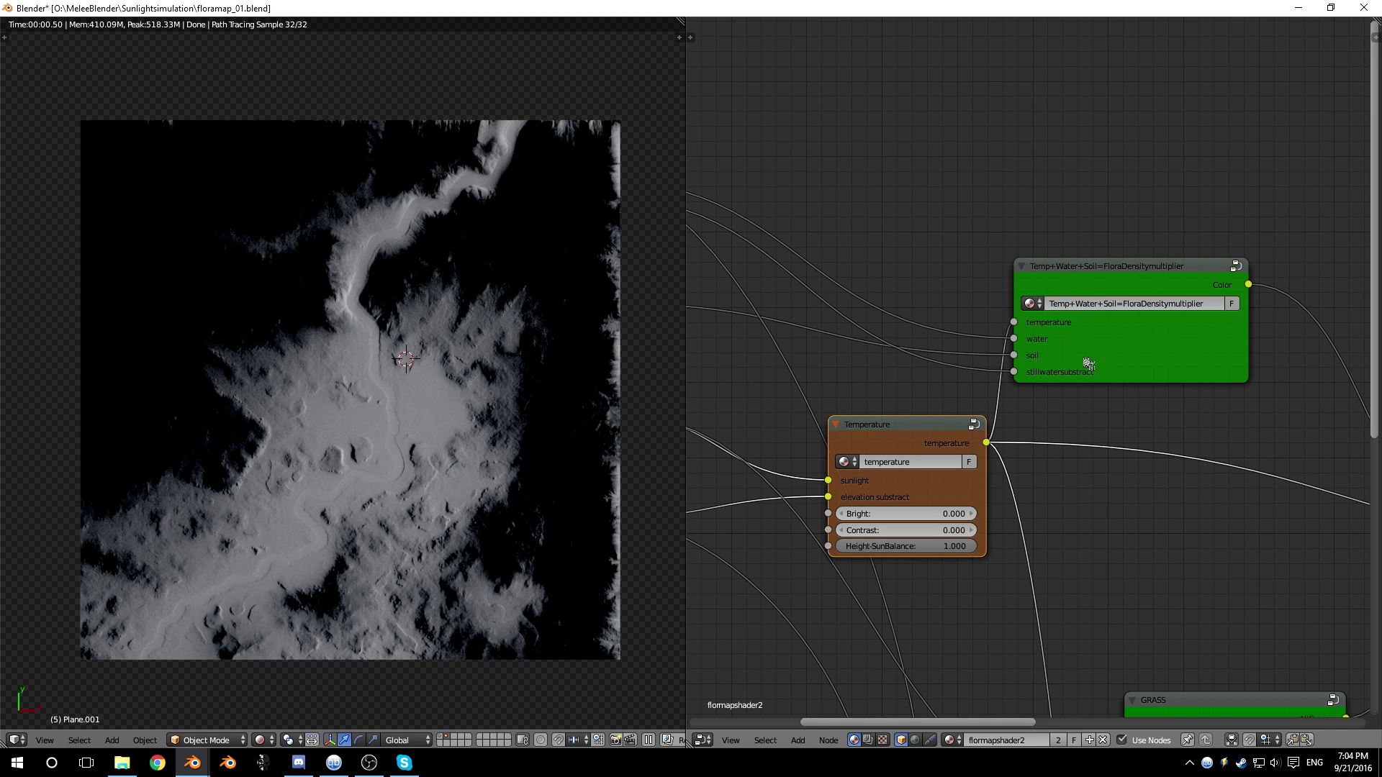
{"action": "scroll", "coordinate": [1066, 288], "scroll_direction": "up", "scroll_amount": 2}
{"action": "middle_click_drag", "start_coordinate": [1170, 263], "coordinate": [956, 318]}
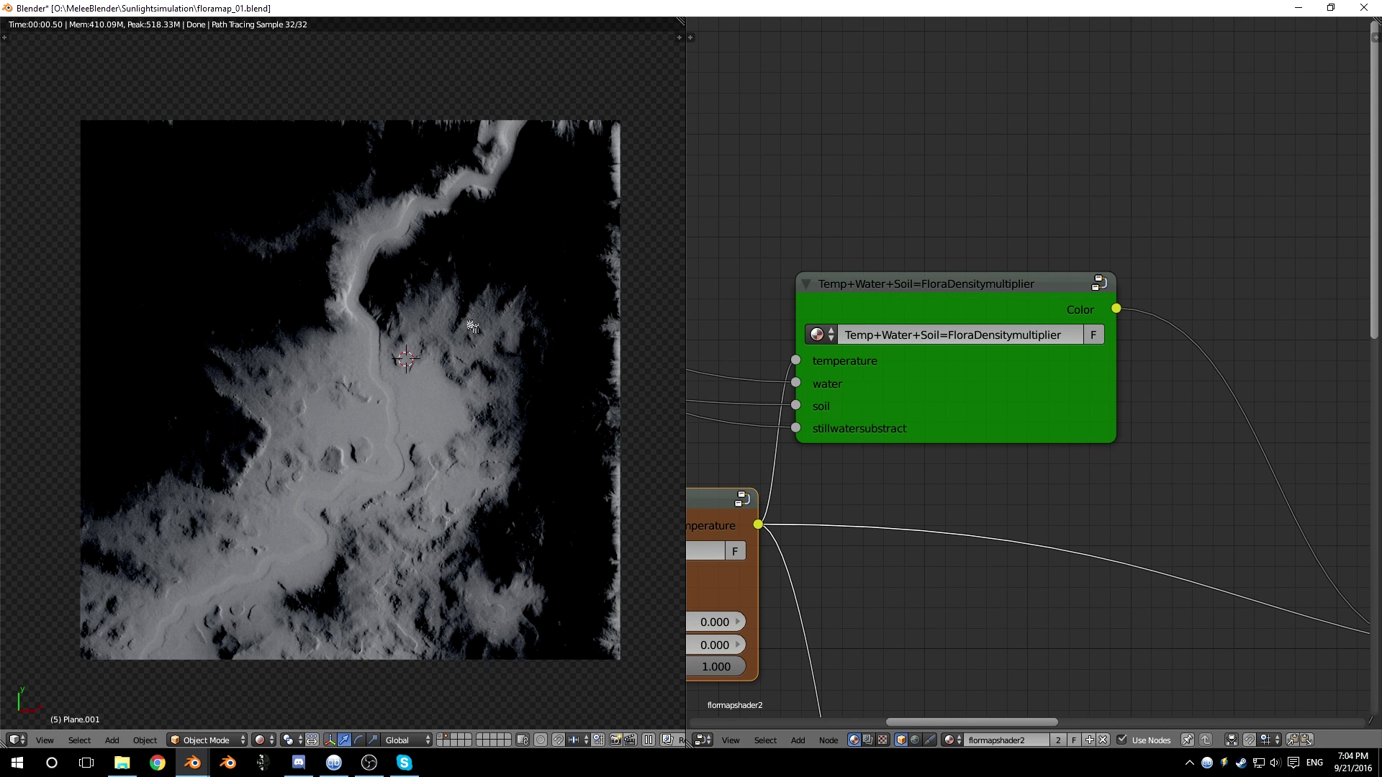
{"action": "left_click", "coordinate": [973, 296], "text": "ctrl+shift"}
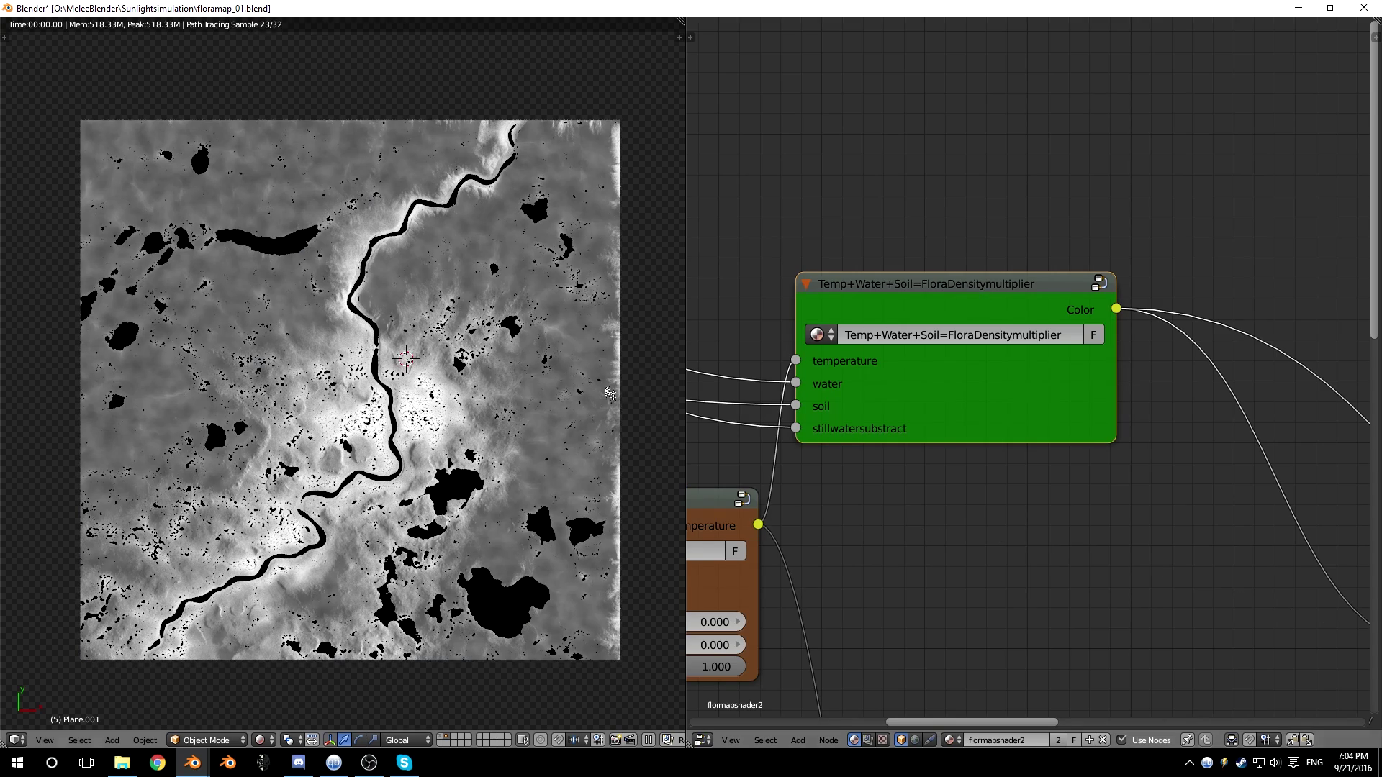
{"action": "scroll", "coordinate": [608, 396], "scroll_direction": "up", "scroll_amount": 1}
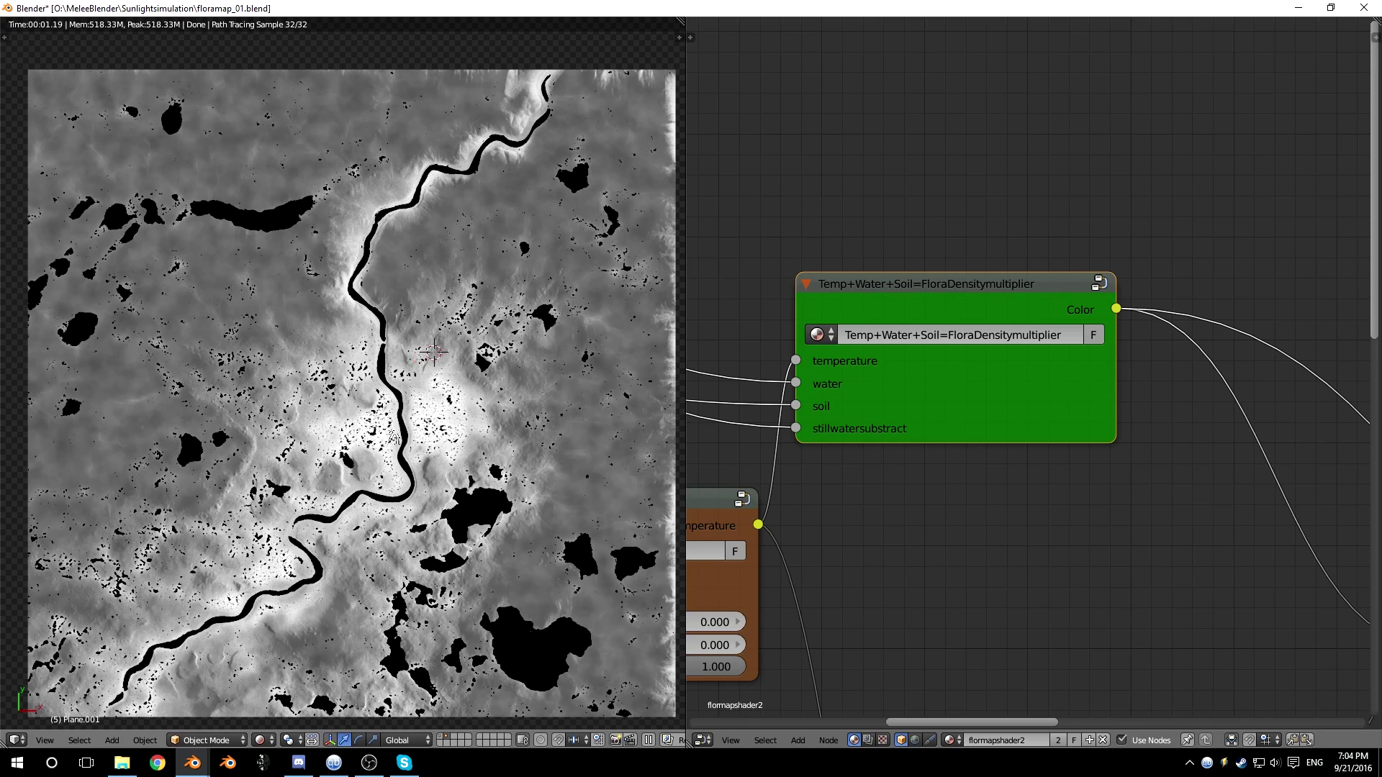
{"action": "scroll", "coordinate": [389, 425], "scroll_direction": "up", "scroll_amount": 1}
{"action": "scroll", "coordinate": [374, 404], "scroll_direction": "down", "scroll_amount": 1}
Preview the GRASS node's AllGrass output on the terrain
{"action": "scroll", "coordinate": [947, 560], "scroll_direction": "down", "scroll_amount": 4}
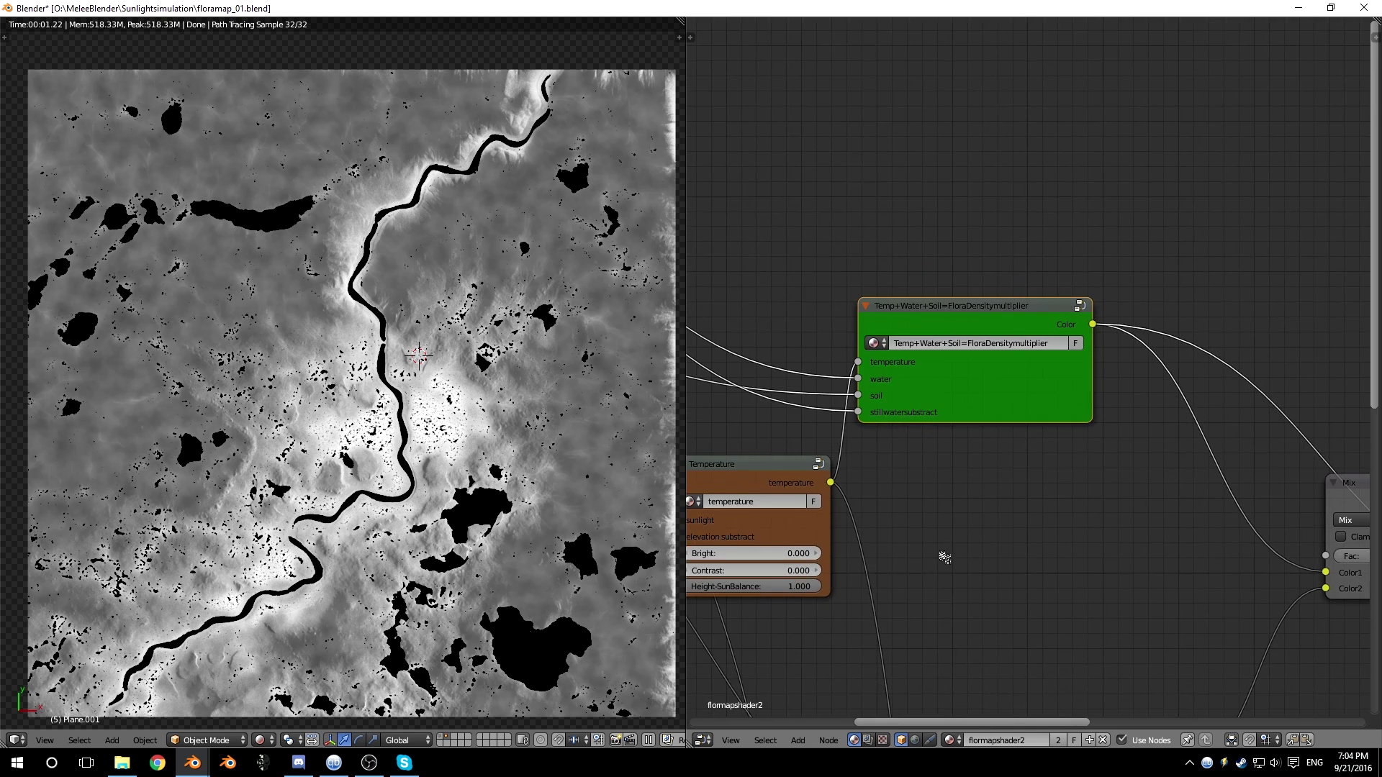
{"action": "middle_click_drag", "start_coordinate": [947, 560], "coordinate": [933, 334]}
{"action": "scroll", "coordinate": [907, 404], "scroll_direction": "up", "scroll_amount": 3}
{"action": "middle_click_drag", "start_coordinate": [928, 413], "coordinate": [948, 162]}
{"action": "middle_click_drag", "start_coordinate": [905, 274], "coordinate": [906, 159]}
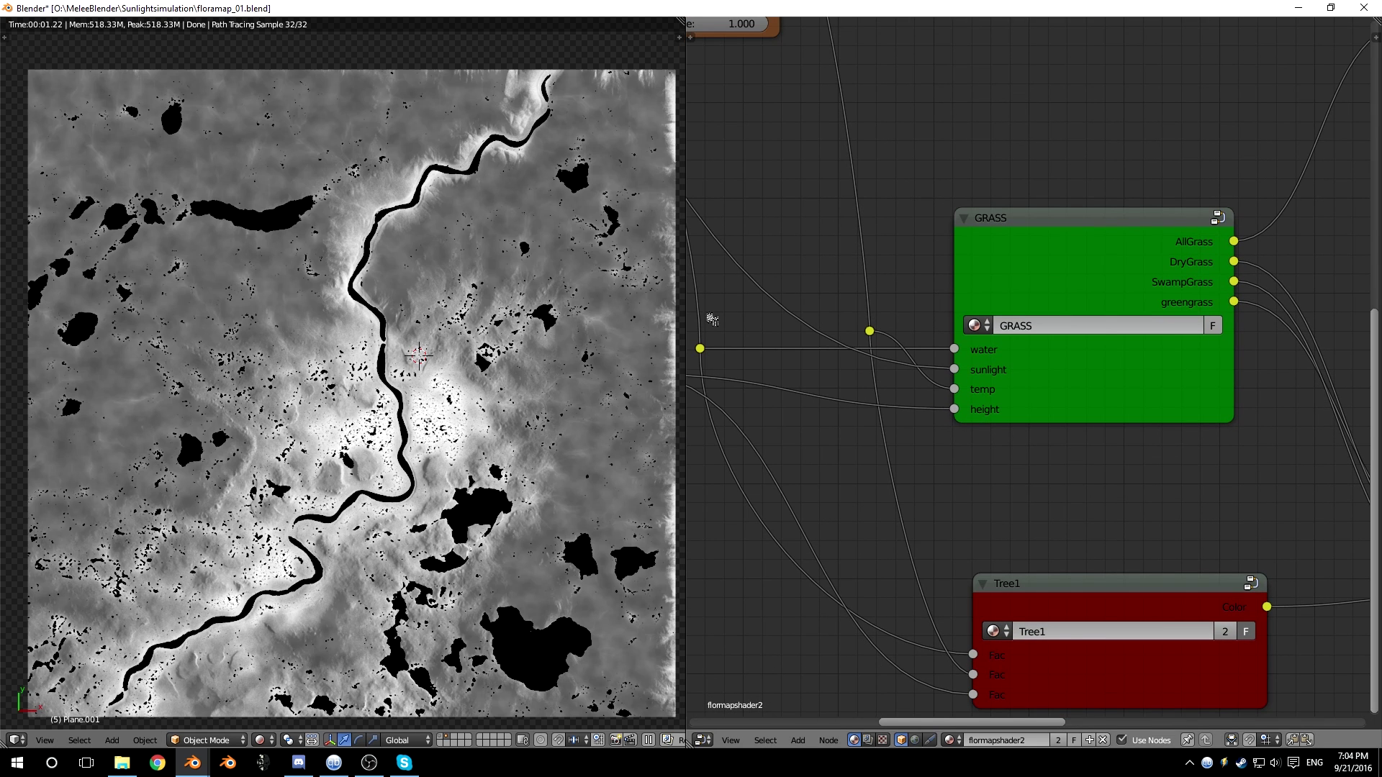
{"action": "left_click", "coordinate": [1064, 231], "text": "ctrl+shift"}
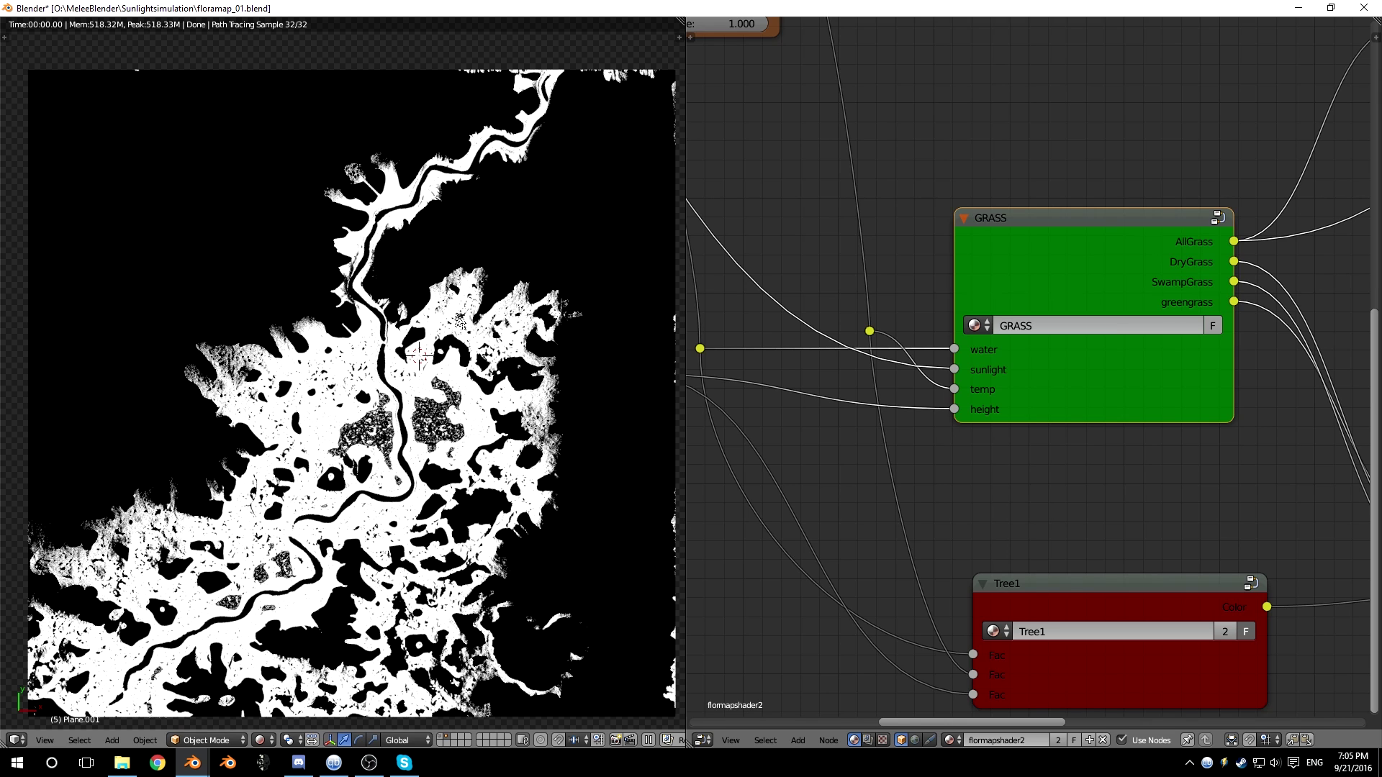
Open the GRASS node group and move the grasslimitHeight ramp's black stop to position 0.464
{"action": "key", "text": "Tab"}
{"action": "scroll", "coordinate": [1018, 367], "scroll_direction": "down", "scroll_amount": 4}
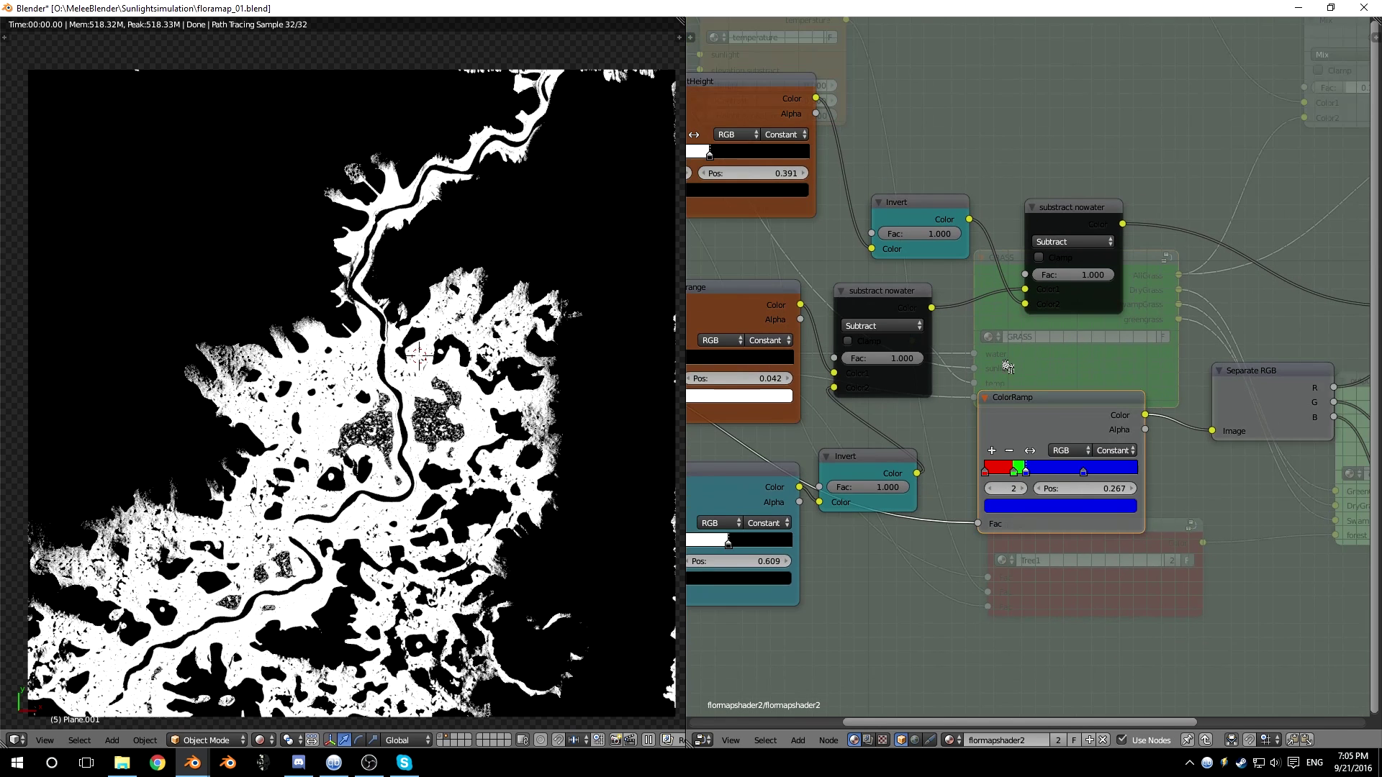
{"action": "scroll", "coordinate": [995, 370], "scroll_direction": "up", "scroll_amount": 1}
{"action": "middle_click_drag", "start_coordinate": [967, 367], "coordinate": [1177, 407]}
{"action": "scroll", "coordinate": [872, 229], "scroll_direction": "up", "scroll_amount": 1}
{"action": "middle_click_drag", "start_coordinate": [870, 225], "coordinate": [979, 286]}
{"action": "mouse_move", "coordinate": [990, 225]}
{"action": "left_mouse_down"}
{"action": "mouse_move", "coordinate": [951, 225]}
{"action": "mouse_move", "coordinate": [1016, 227]}
{"action": "mouse_move", "coordinate": [965, 229]}
{"action": "mouse_move", "coordinate": [1006, 231]}
{"action": "left_mouse_up"}
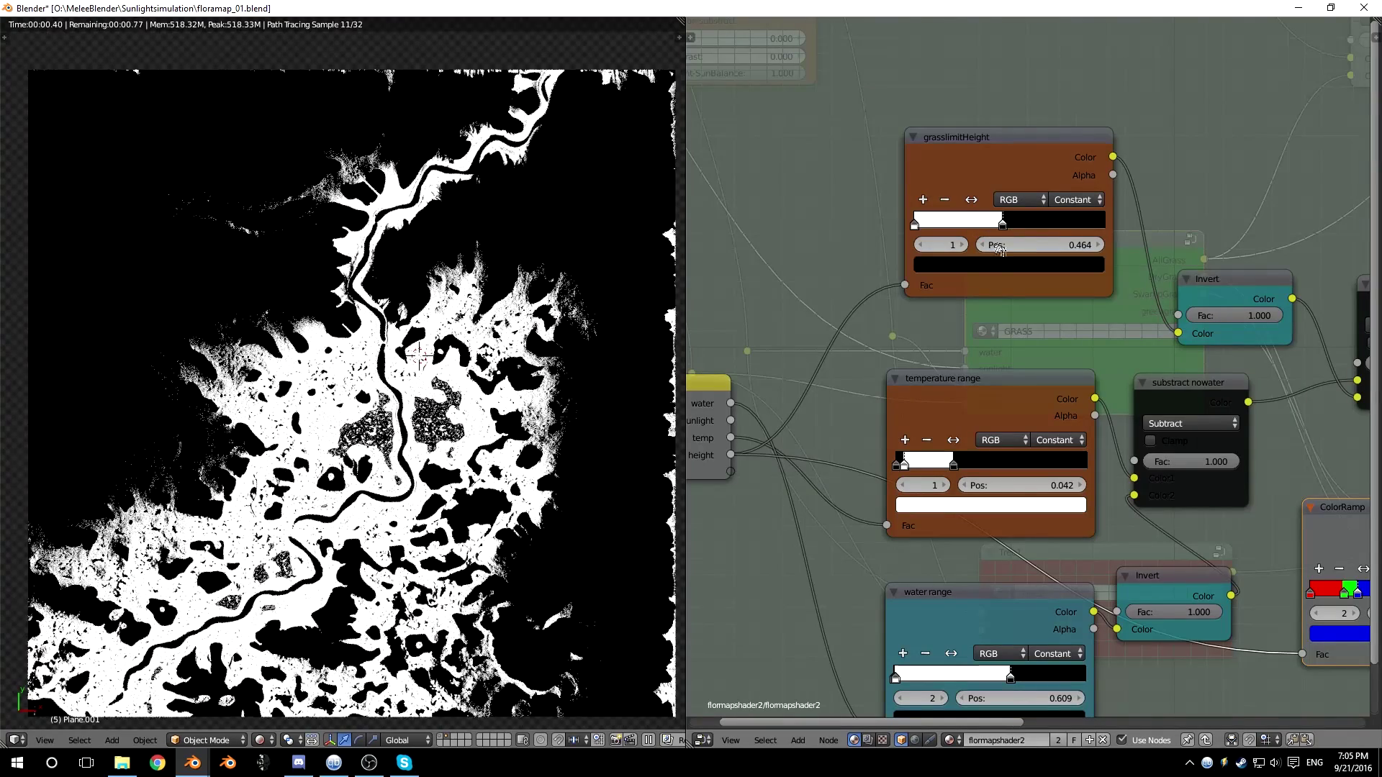
Move the end black stops of the temperature range ramp to 0.315 and the water range ramp to 0.409, and leave the GRASS group
{"action": "middle_click_drag", "start_coordinate": [935, 354], "coordinate": [919, 251]}
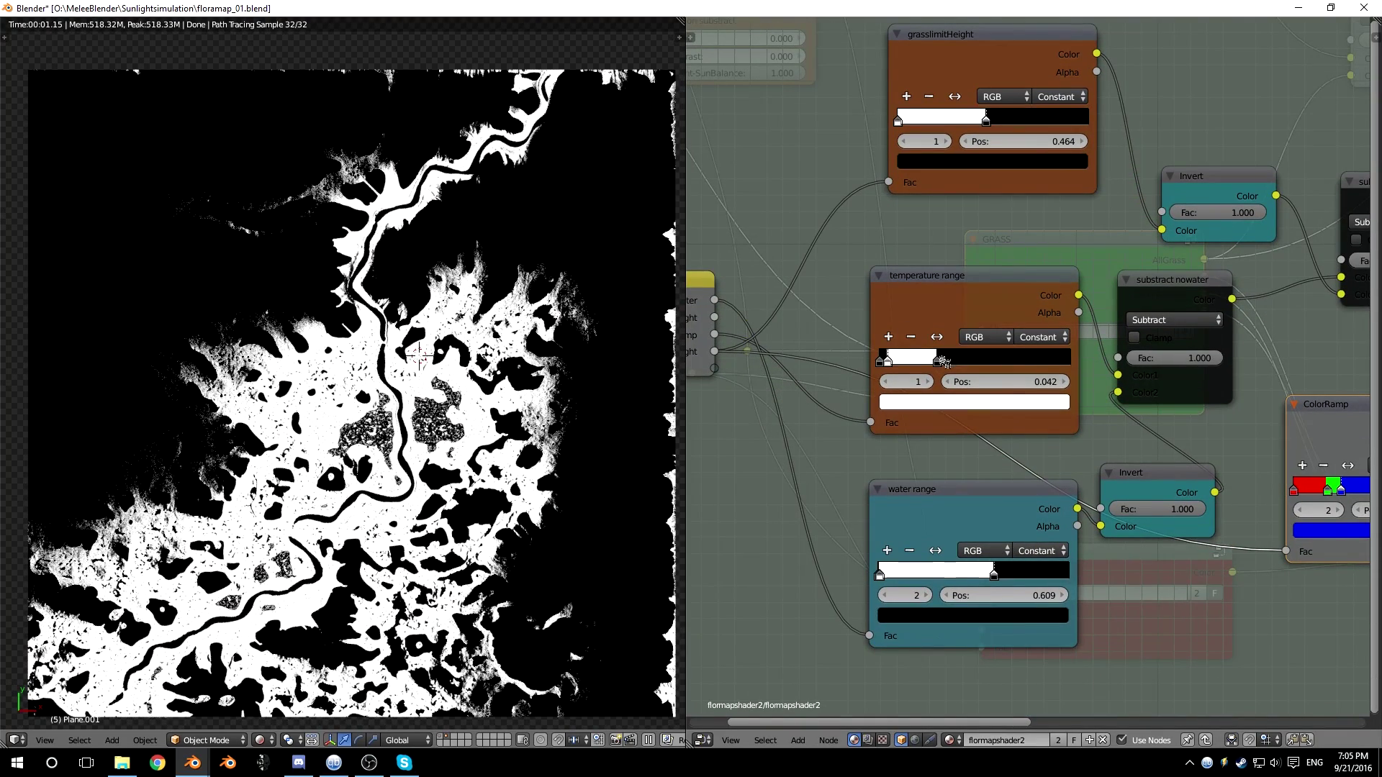
{"action": "mouse_move", "coordinate": [937, 361]}
{"action": "left_mouse_down"}
{"action": "mouse_move", "coordinate": [994, 363]}
{"action": "mouse_move", "coordinate": [909, 362]}
{"action": "mouse_move", "coordinate": [939, 366]}
{"action": "left_mouse_up"}
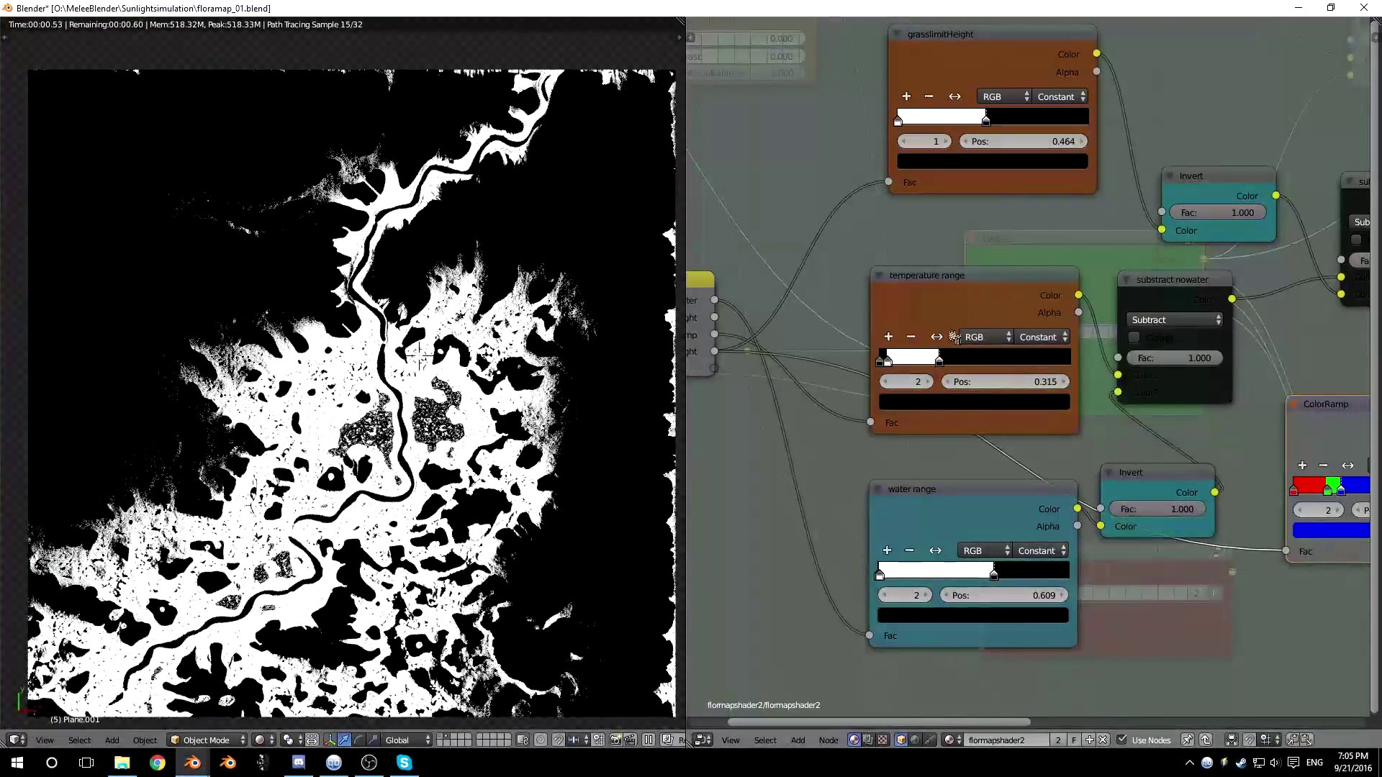
{"action": "middle_click_drag", "start_coordinate": [1004, 436], "coordinate": [1006, 319]}
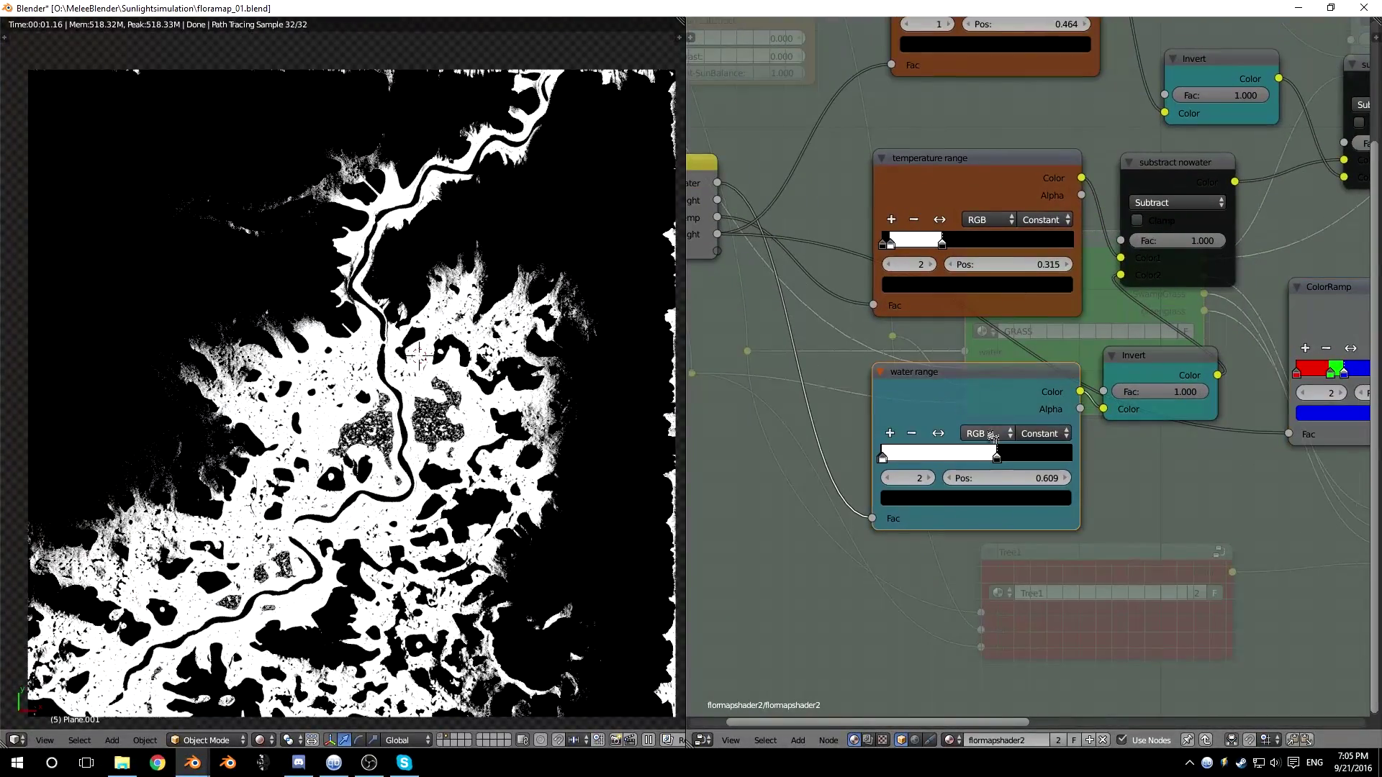
{"action": "left_click_drag", "start_coordinate": [996, 458], "coordinate": [959, 455]}
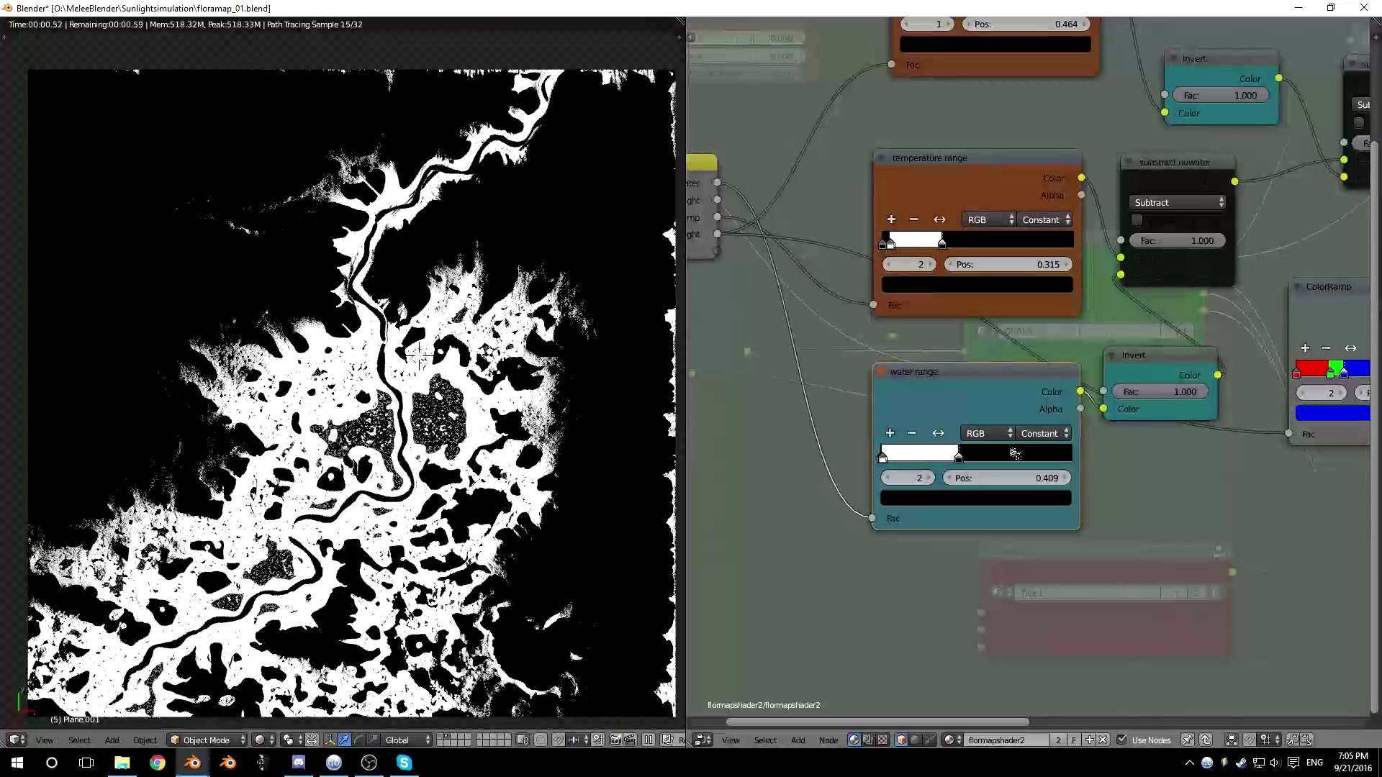
{"action": "scroll", "coordinate": [1021, 352], "scroll_direction": "down", "scroll_amount": 1}
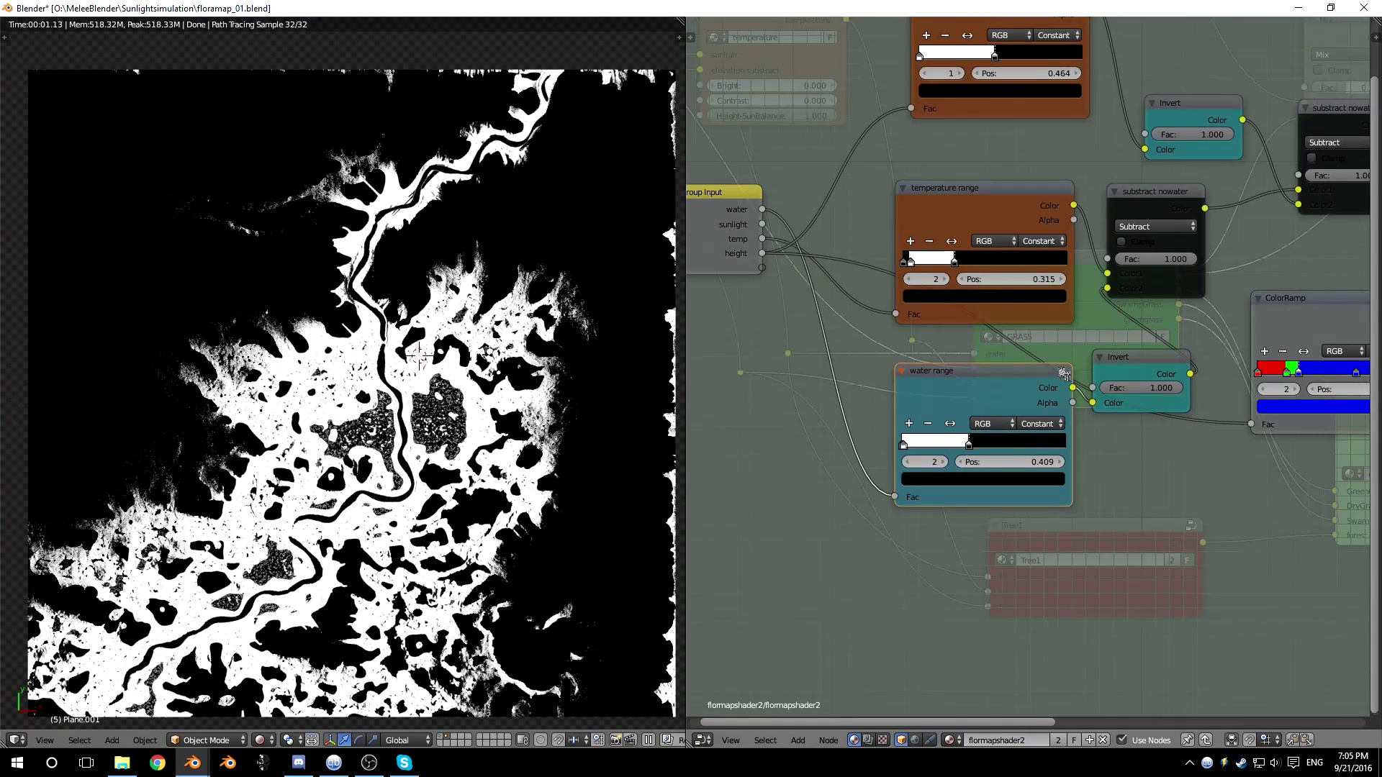
{"action": "key", "text": "Tab"}
Preview the Tree1 node's output on the terrain and open its node group
{"action": "middle_click_drag", "start_coordinate": [1124, 440], "coordinate": [1104, 301]}
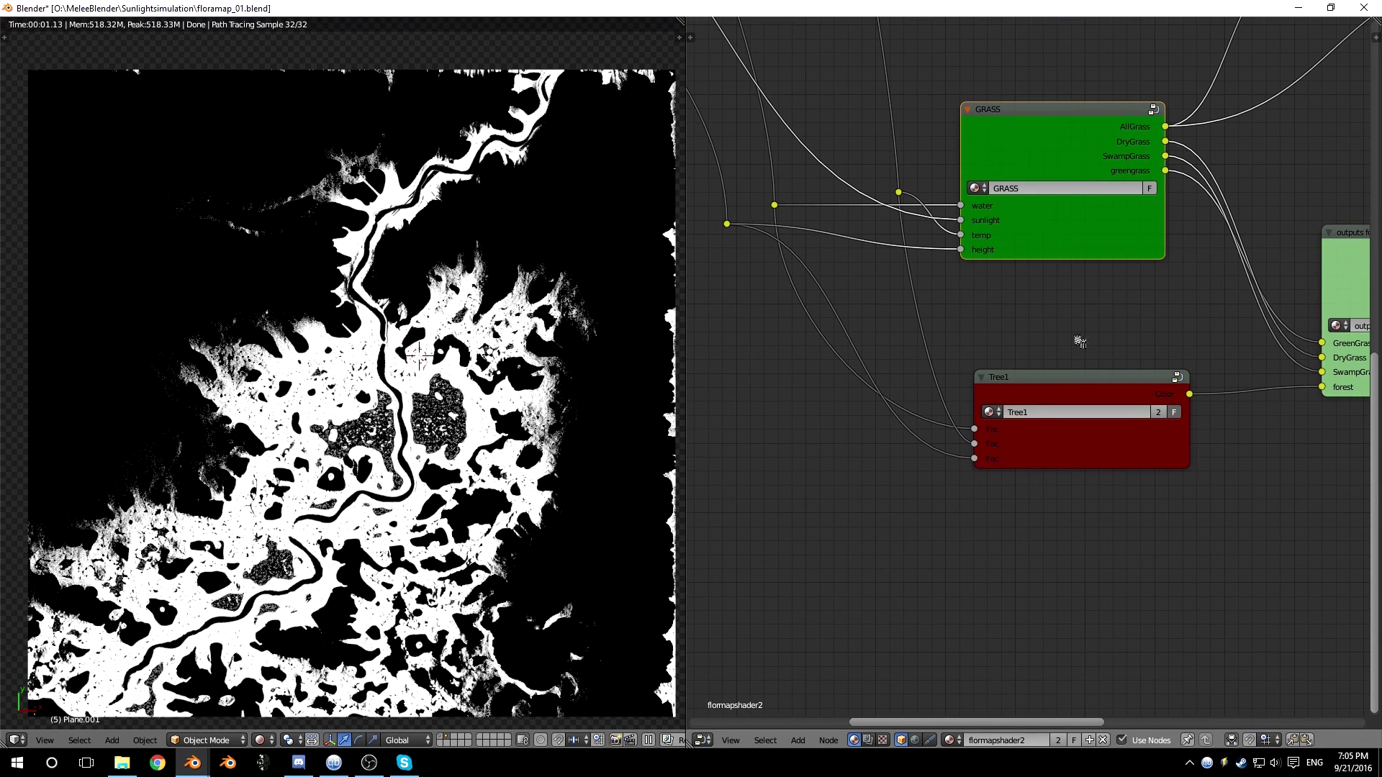
{"action": "left_click", "coordinate": [1082, 389]}
{"action": "key", "text": "Tab"}
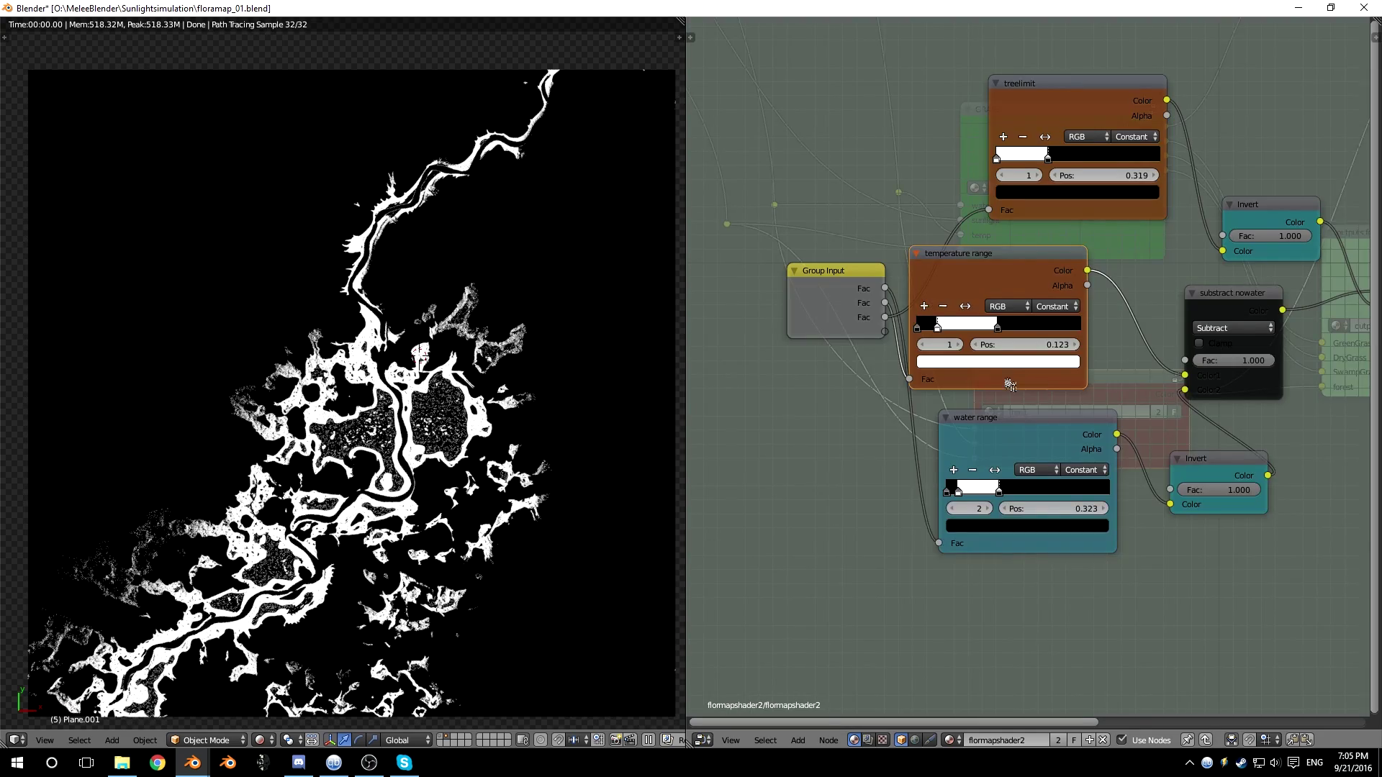
Move the treelimit ramp's black stop to position 0.302, shift the temperature range node in line beneath treelimit, and leave the Tree1 group
{"action": "left_click_drag", "start_coordinate": [1054, 125], "coordinate": [1050, 132]}
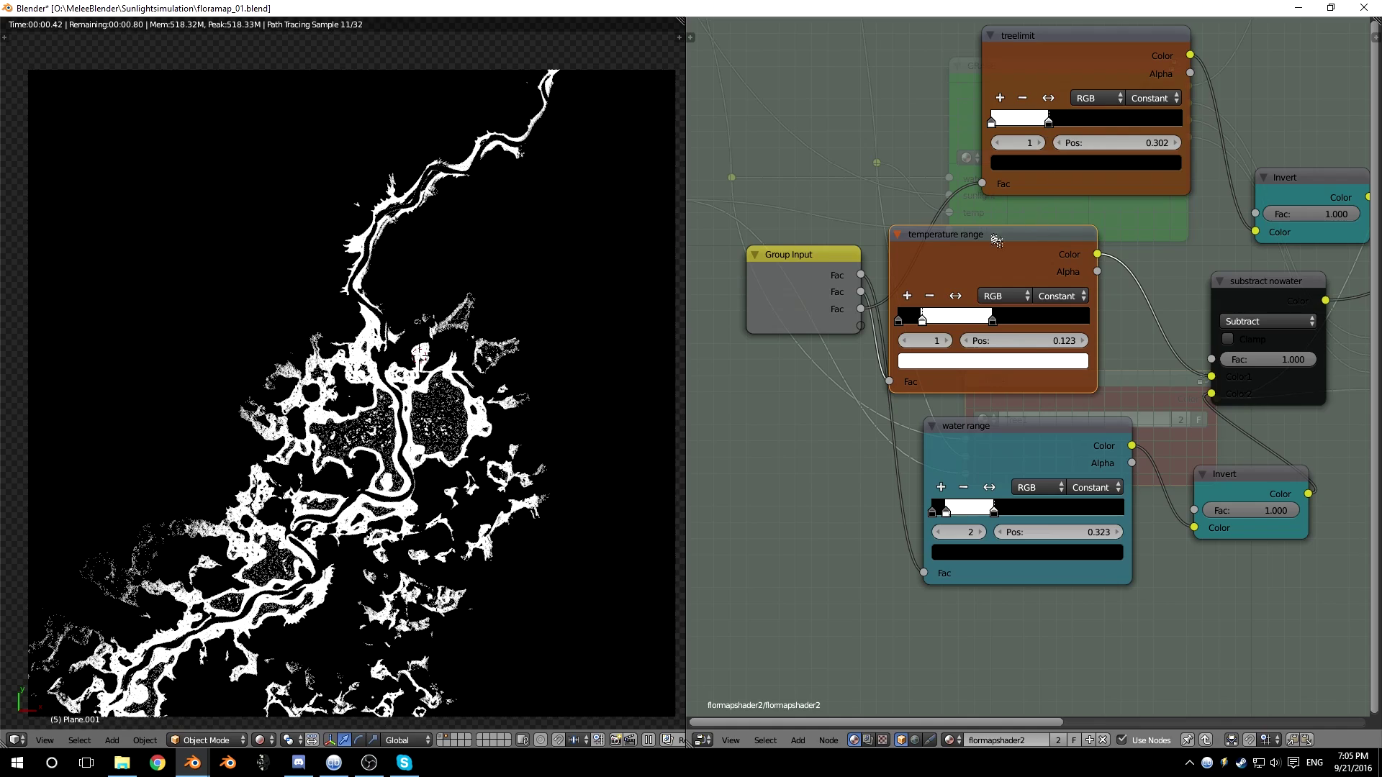
{"action": "left_click_drag", "start_coordinate": [978, 239], "coordinate": [1052, 239]}
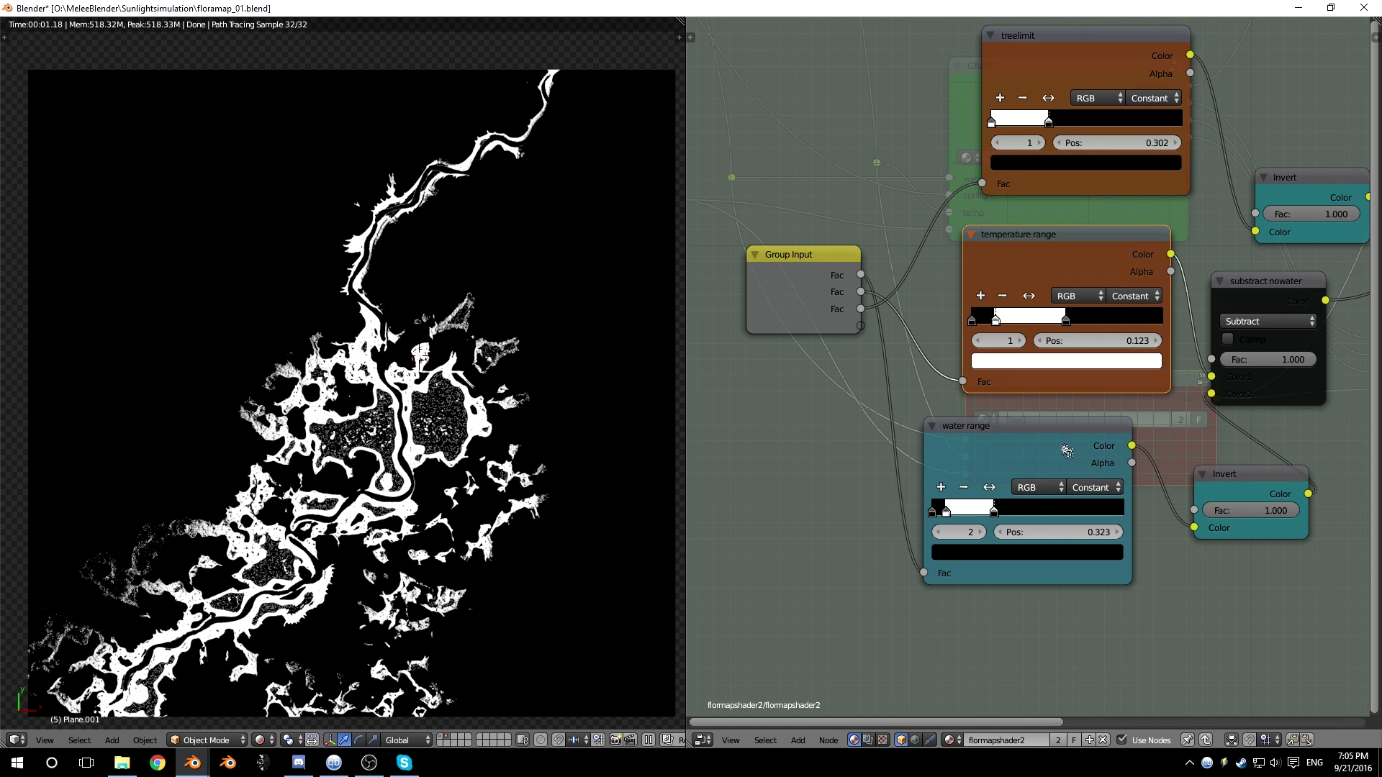
{"action": "key", "text": "Tab"}
Select the GRASS node and preview its AllGrass output on the terrain
{"action": "scroll", "coordinate": [1036, 359], "scroll_direction": "down", "scroll_amount": 4}
{"action": "middle_click_drag", "start_coordinate": [1146, 320], "coordinate": [917, 392]}
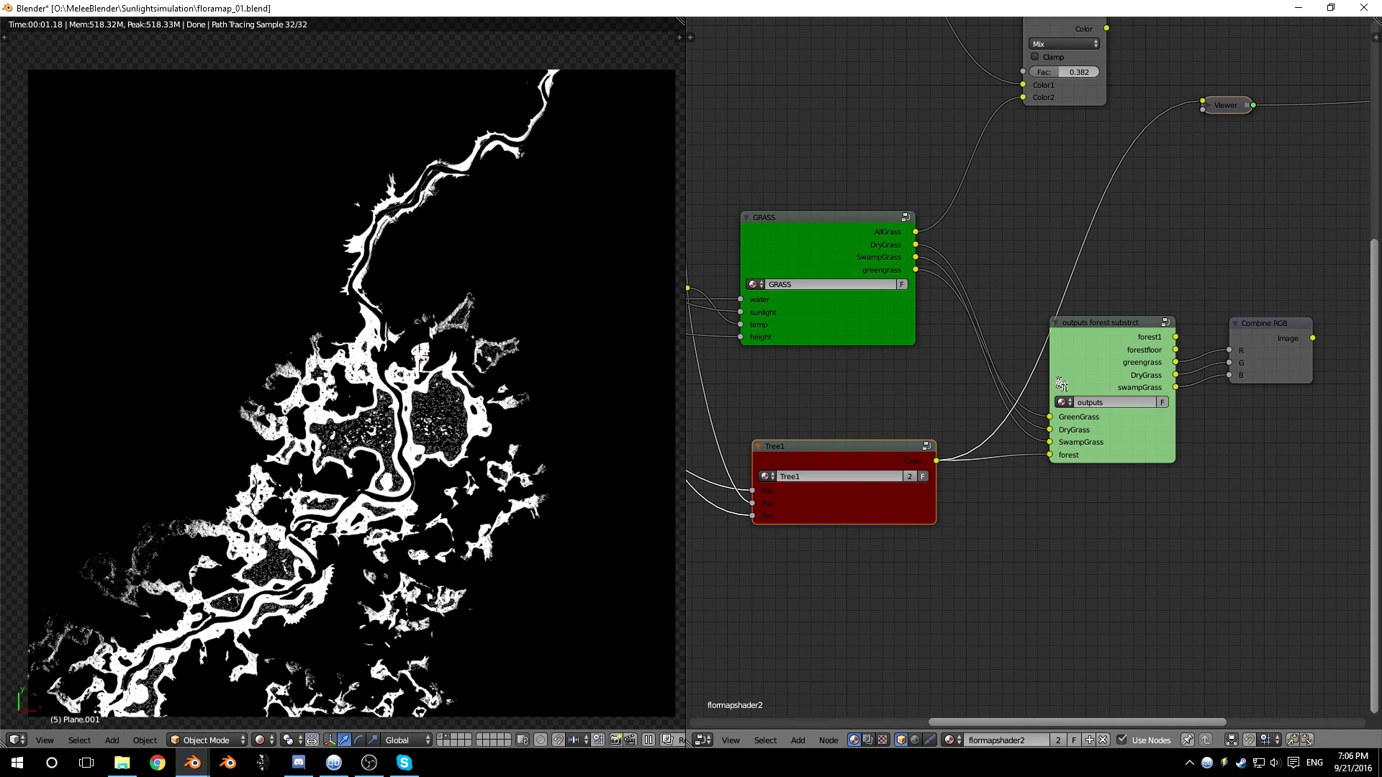
{"action": "scroll", "coordinate": [1060, 383], "scroll_direction": "up", "scroll_amount": 1}
{"action": "scroll", "coordinate": [1063, 256], "scroll_direction": "down", "scroll_amount": 4}
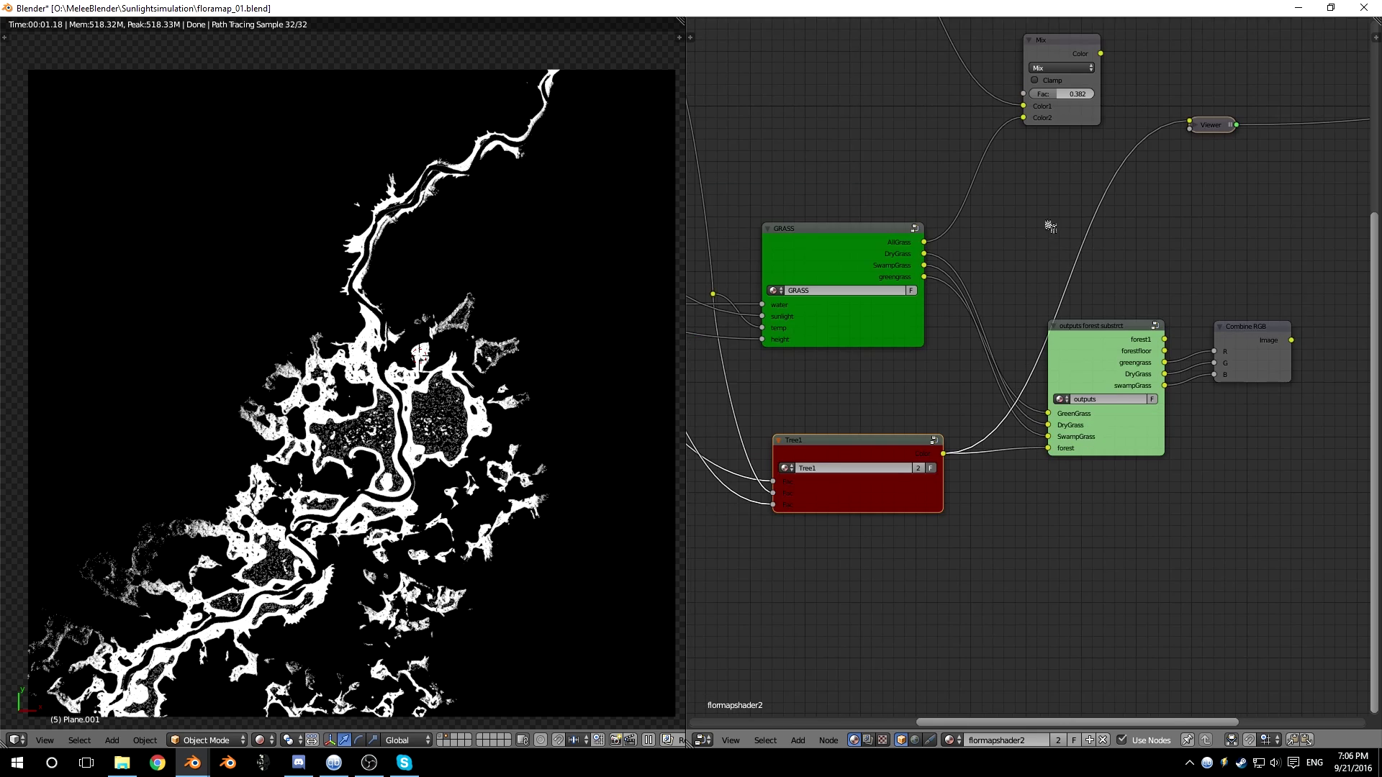
{"action": "middle_click_drag", "start_coordinate": [1048, 225], "coordinate": [1024, 314]}
{"action": "scroll", "coordinate": [1052, 394], "scroll_direction": "up", "scroll_amount": 4}
{"action": "middle_click_drag", "start_coordinate": [987, 365], "coordinate": [1103, 320]}
{"action": "scroll", "coordinate": [1078, 311], "scroll_direction": "up", "scroll_amount": 3}
{"action": "left_click", "coordinate": [1013, 227]}
{"action": "middle_click_drag", "start_coordinate": [1065, 233], "coordinate": [1184, 314]}
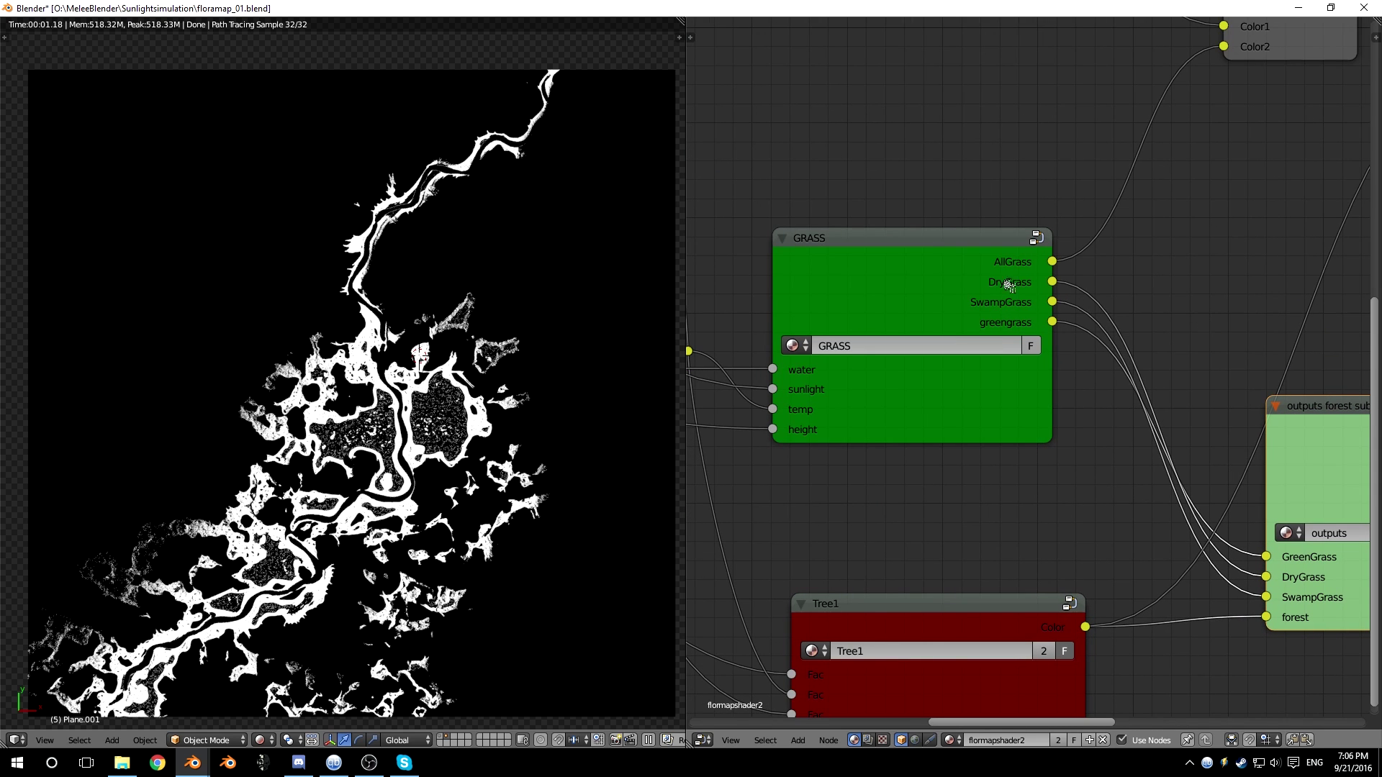
{"action": "left_click", "coordinate": [925, 259]}
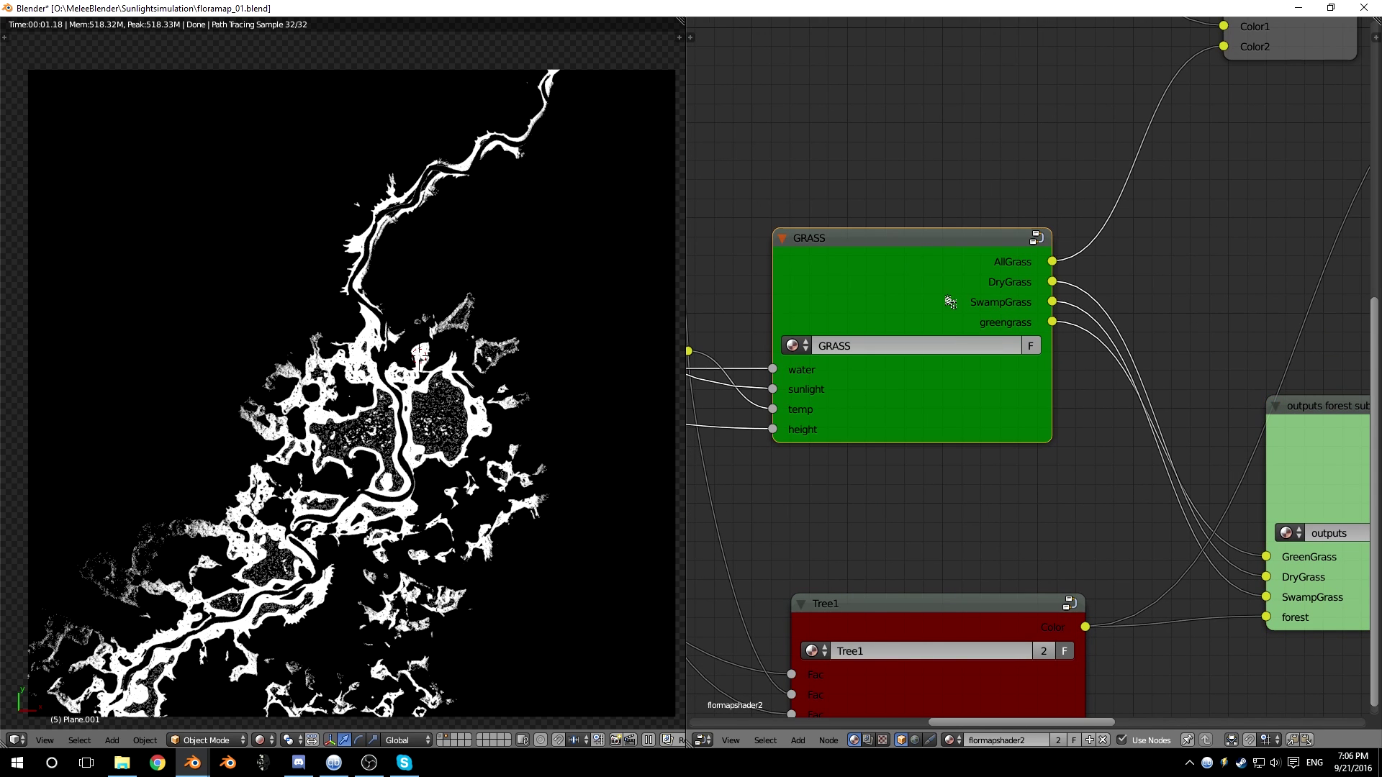
{"action": "left_click", "coordinate": [943, 257], "text": "ctrl+shift"}
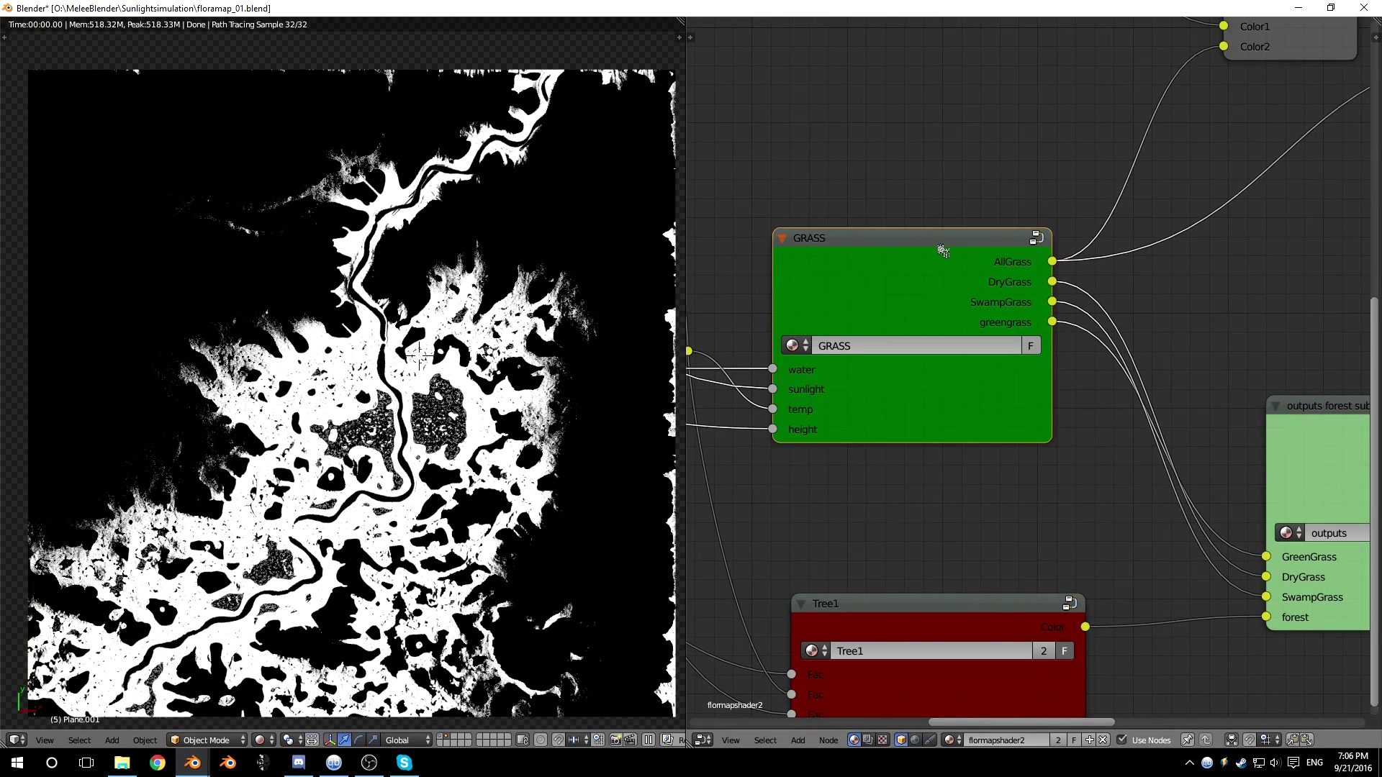
Preview the GRASS node's DryGrass, SwampGrass and greengrass outputs in turn, and examine the greengrass map up close on the terrain
{"action": "key", "text": "f"}
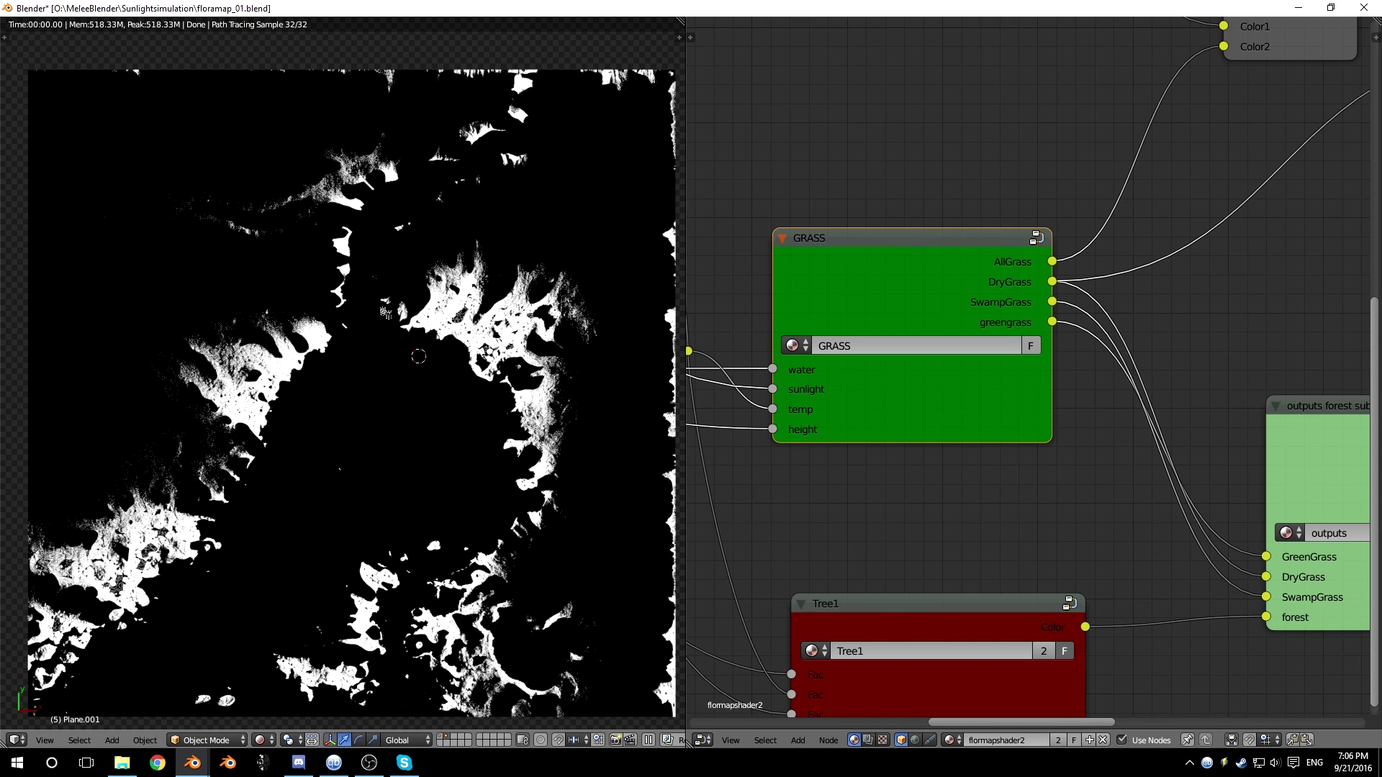
{"action": "left_click", "coordinate": [975, 253], "text": "ctrl+shift"}
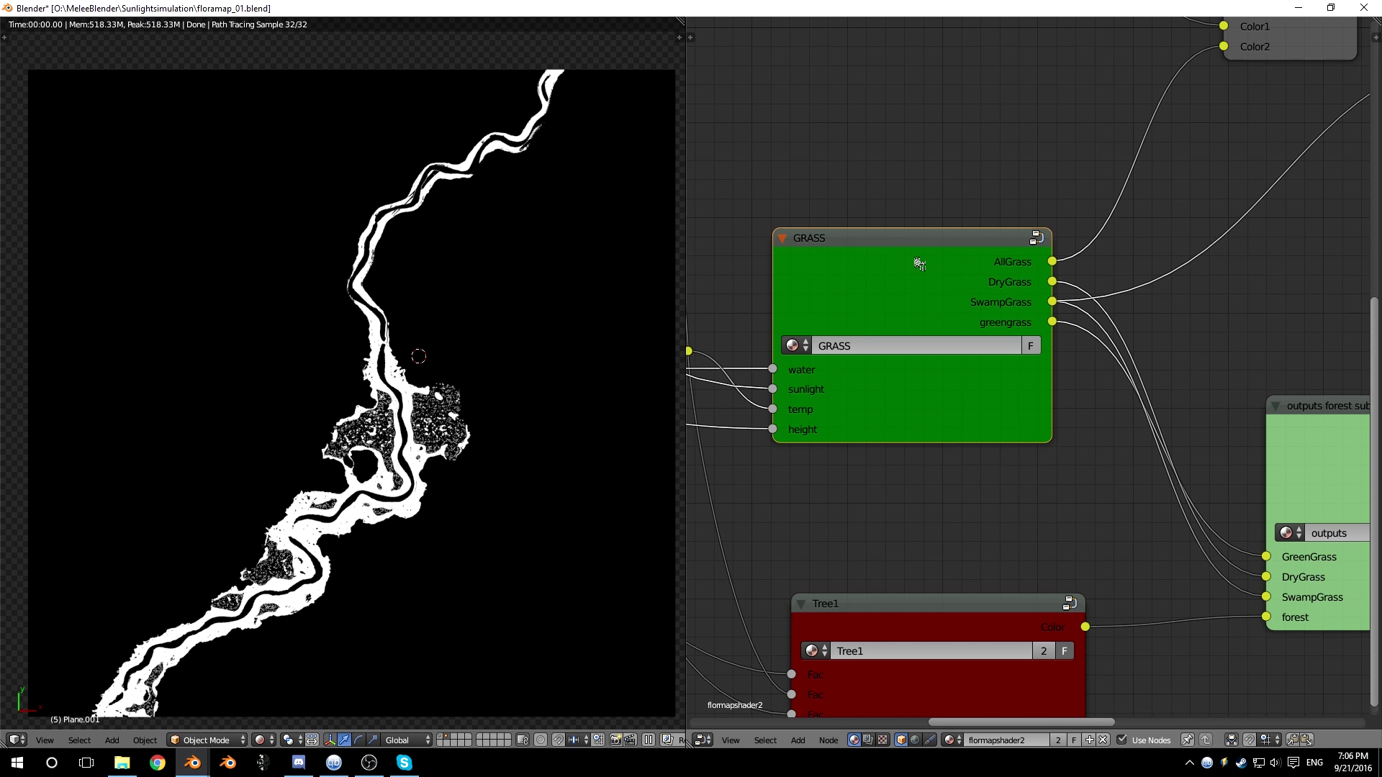
{"action": "left_click", "coordinate": [951, 257], "text": "ctrl+shift"}
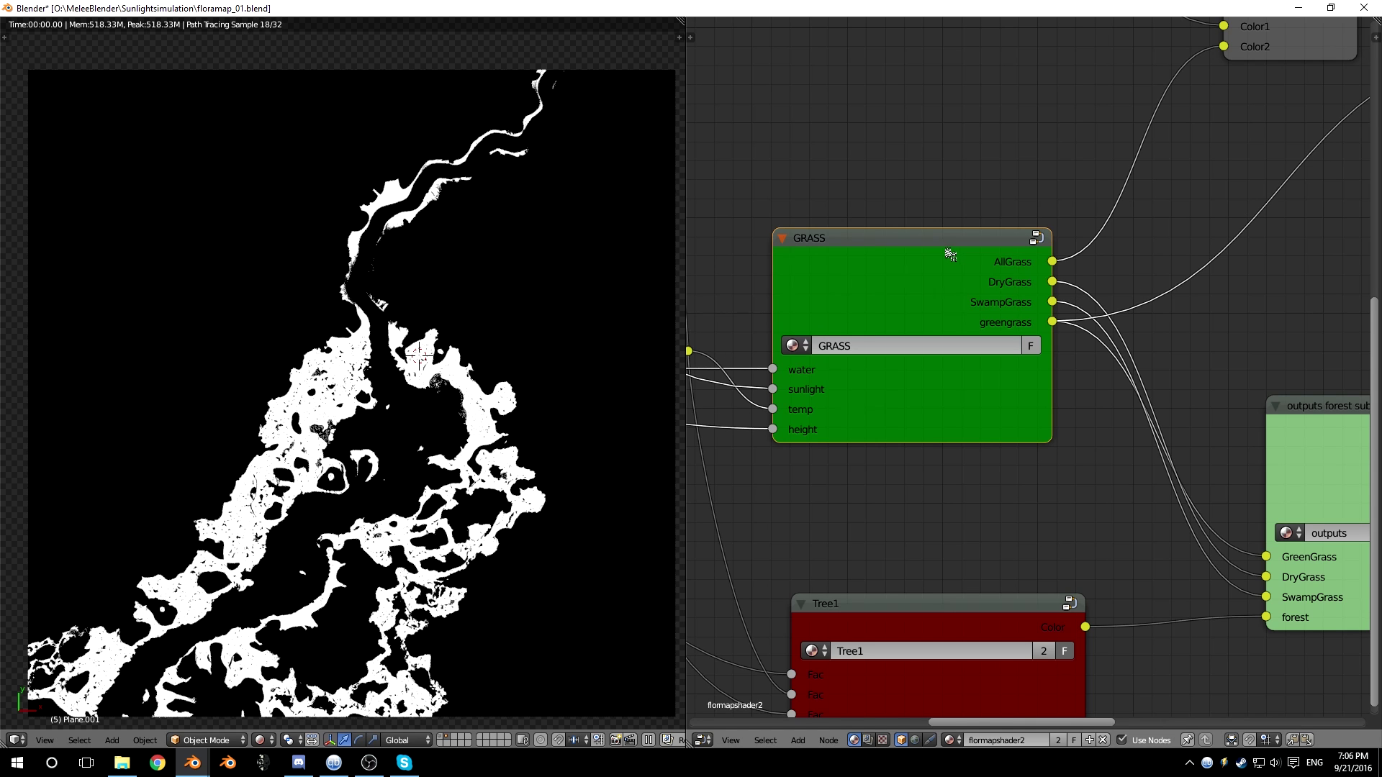
{"action": "middle_click_drag", "start_coordinate": [1080, 524], "coordinate": [706, 417]}
{"action": "scroll", "coordinate": [1072, 377], "scroll_direction": "up", "scroll_amount": 2}
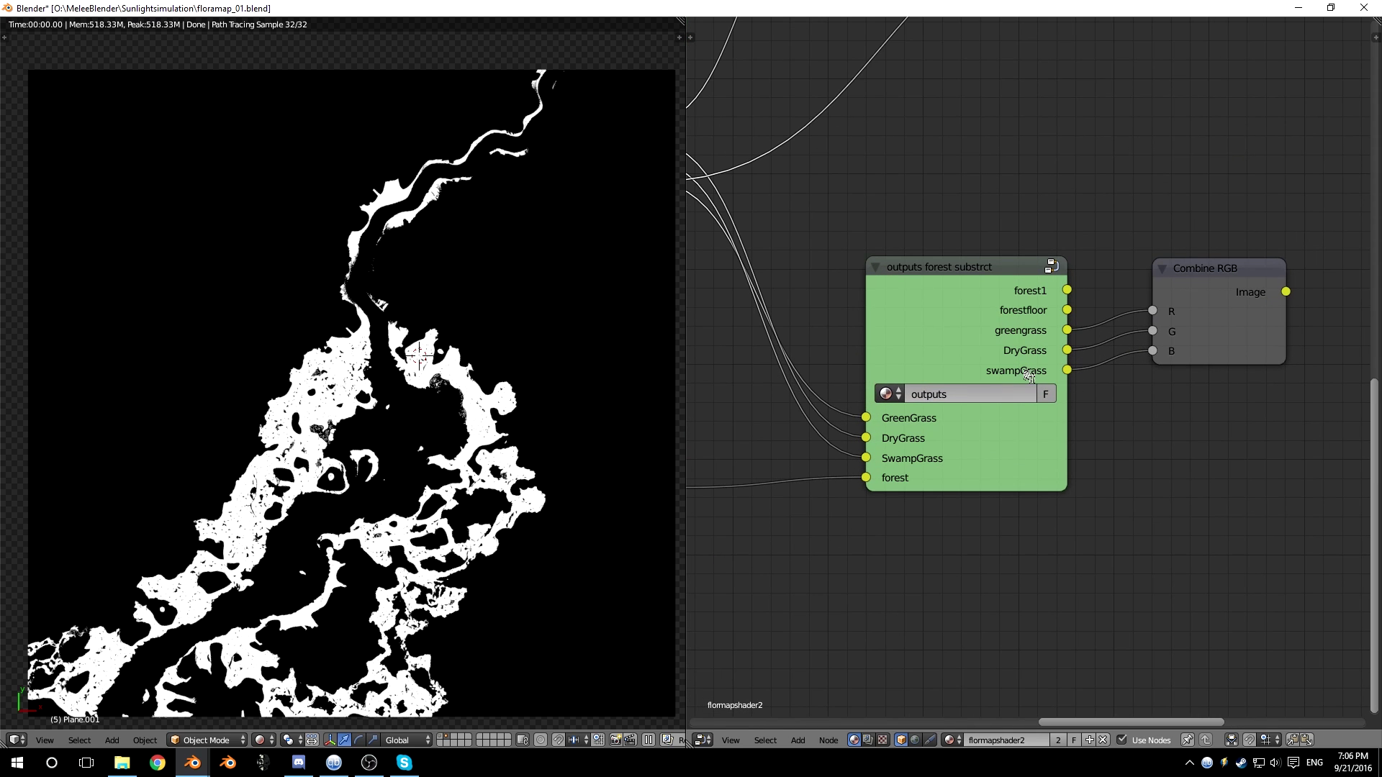
{"action": "scroll", "coordinate": [374, 427], "scroll_direction": "up", "scroll_amount": 4}
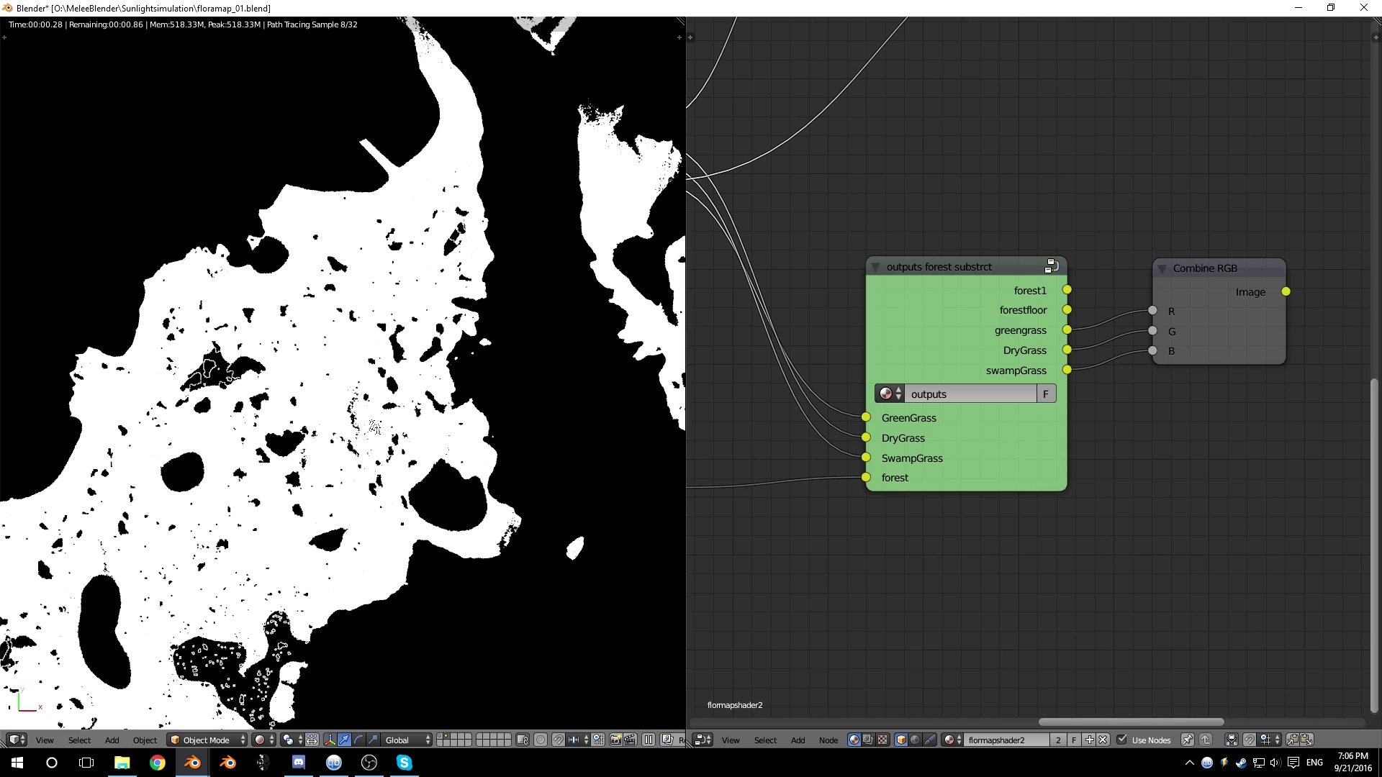
{"action": "scroll", "coordinate": [374, 427], "scroll_direction": "down", "scroll_amount": 5}
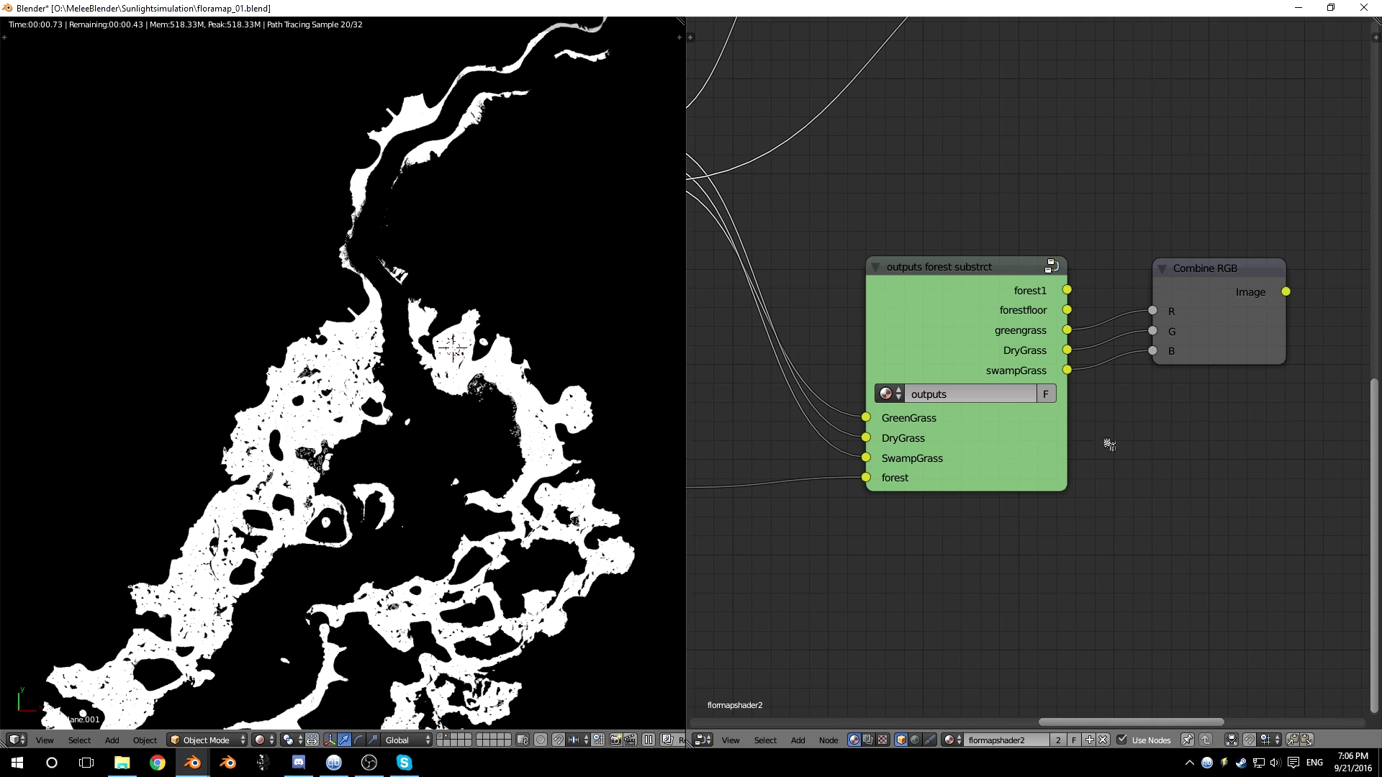
Preview the forest1 and forestfloor outputs of the outputs forest substrct node on the terrain
{"action": "middle_click_drag", "start_coordinate": [1116, 418], "coordinate": [1126, 477]}
{"action": "left_click", "coordinate": [982, 334], "text": "ctrl+shift"}
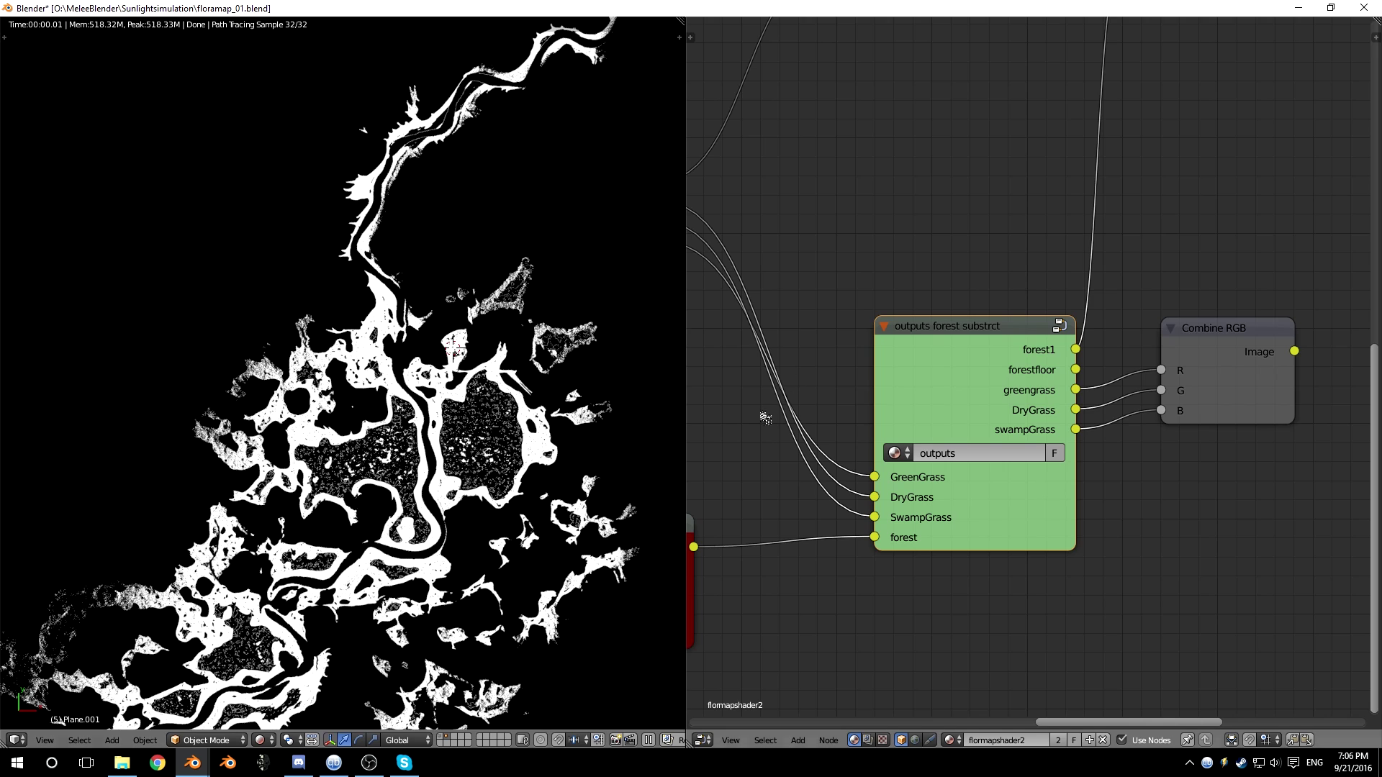
{"action": "left_click", "coordinate": [1000, 336], "text": "ctrl+shift"}
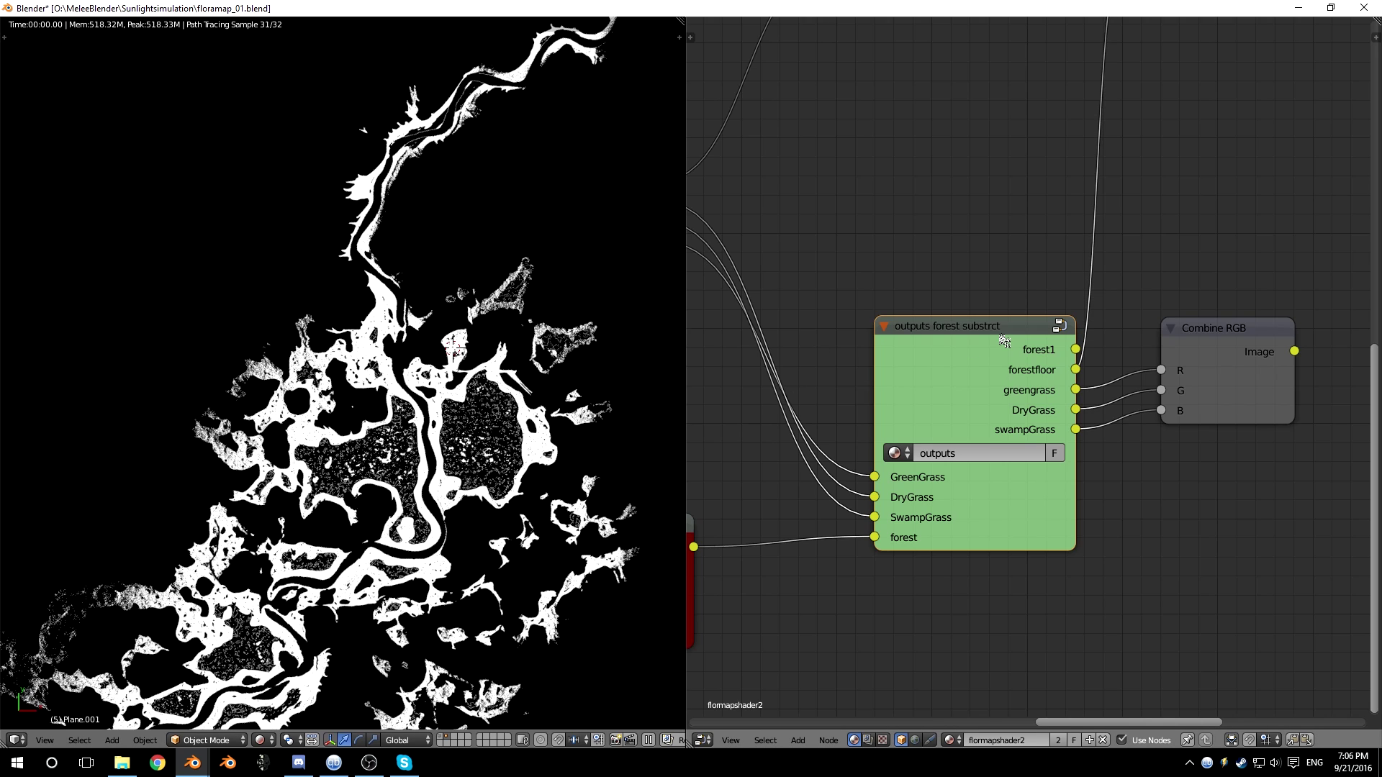
Preview the Combine RGB node's Image output on the terrain to show the three grass maps as separate colors
{"action": "middle_click_drag", "start_coordinate": [1253, 435], "coordinate": [1058, 422]}
{"action": "scroll", "coordinate": [1065, 403], "scroll_direction": "up", "scroll_amount": 1}
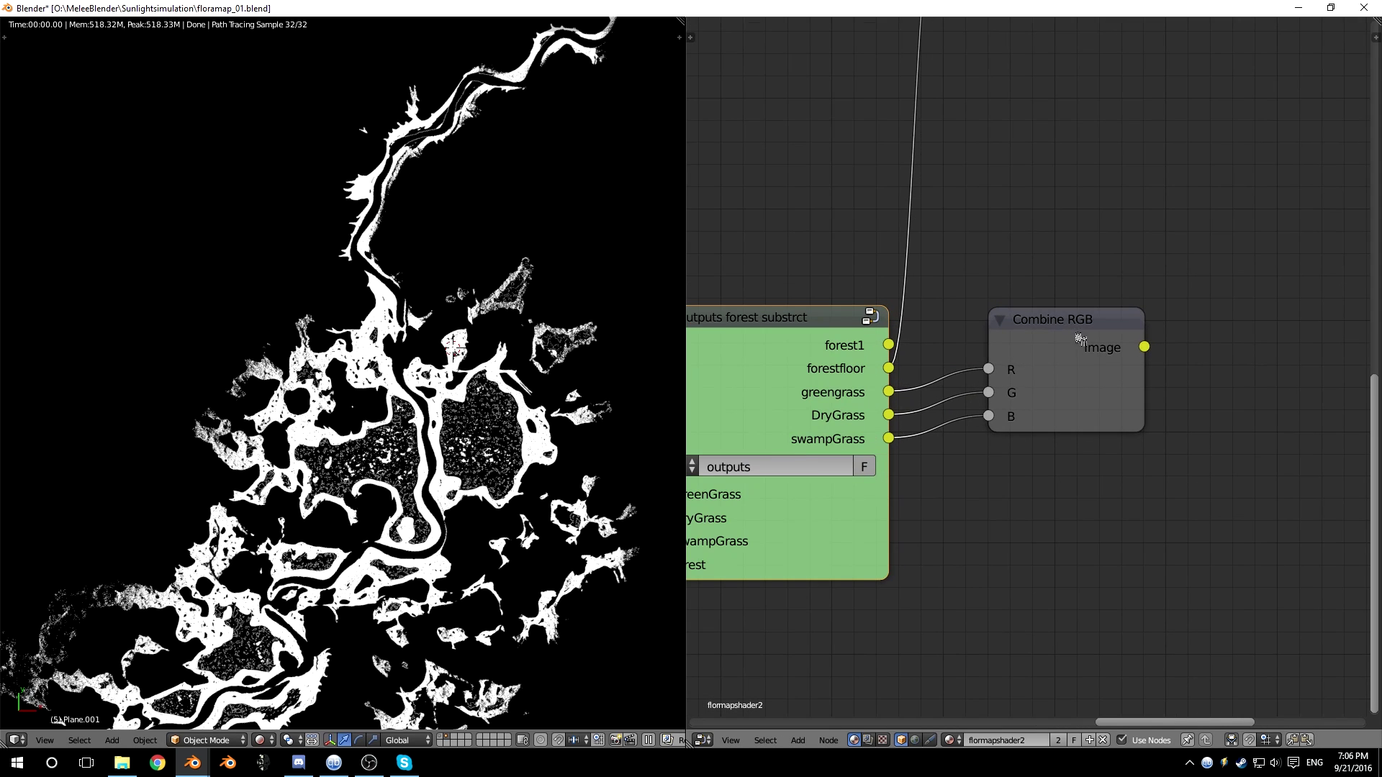
{"action": "scroll", "coordinate": [1029, 359], "scroll_direction": "up", "scroll_amount": 1}
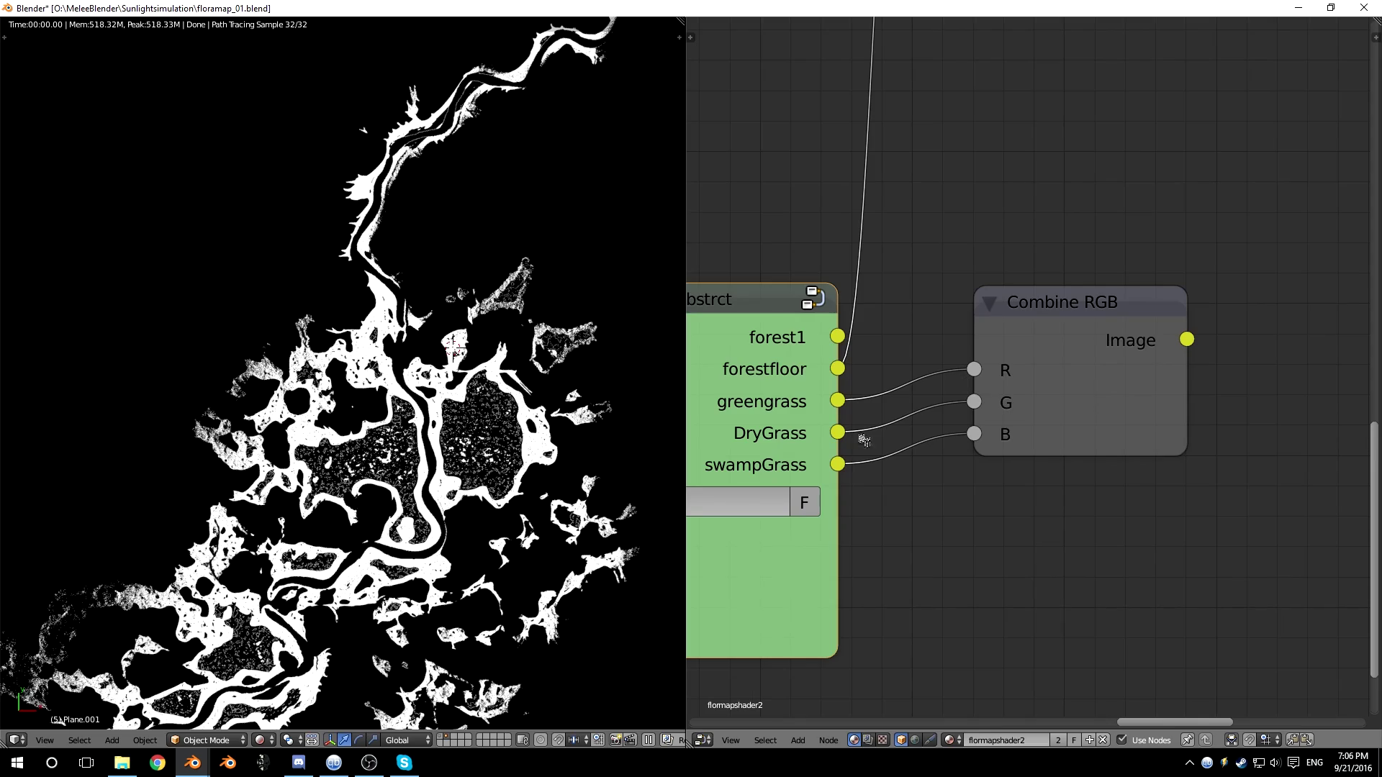
{"action": "left_click", "coordinate": [1086, 310], "text": "ctrl+shift"}
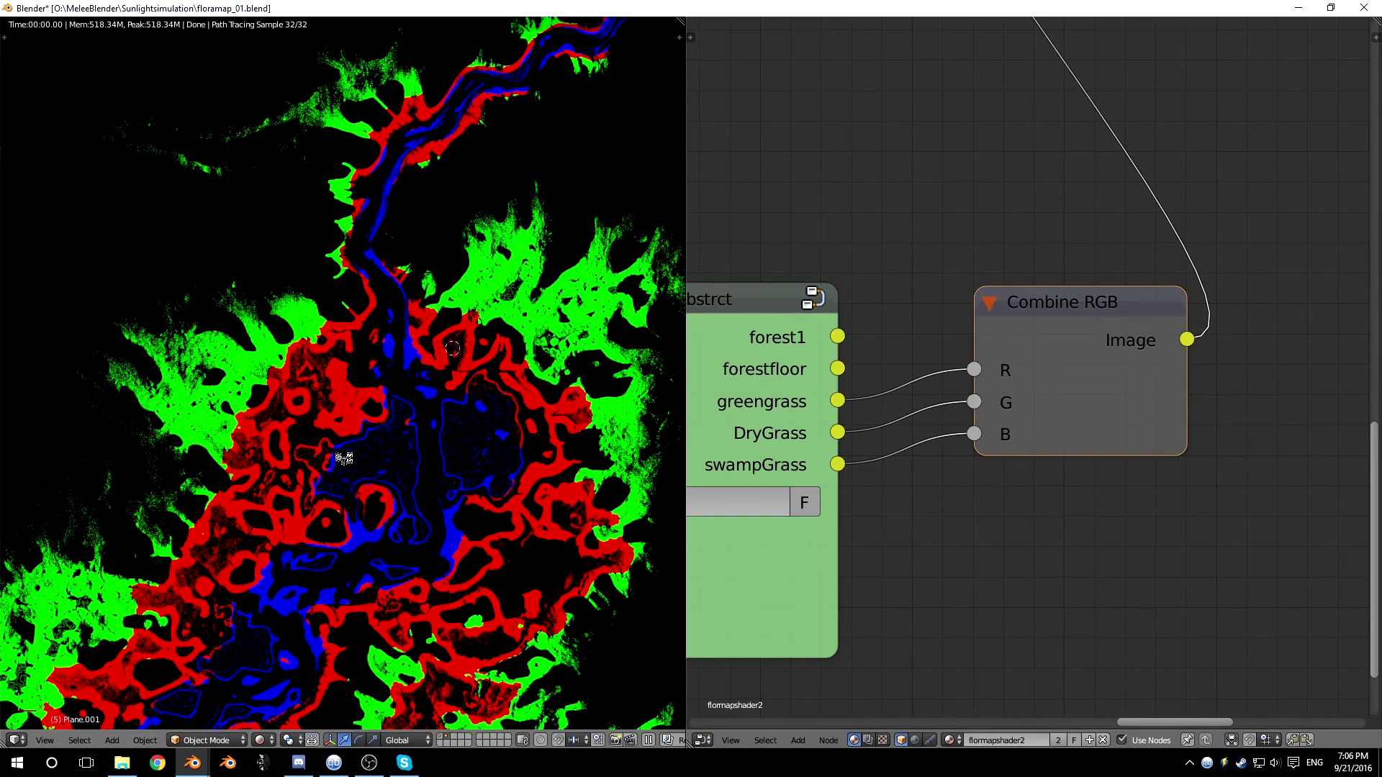
Examine the color-coded grass distribution up close and from an angled 3D view of the terrain
{"action": "scroll", "coordinate": [209, 365], "scroll_direction": "up", "scroll_amount": 4}
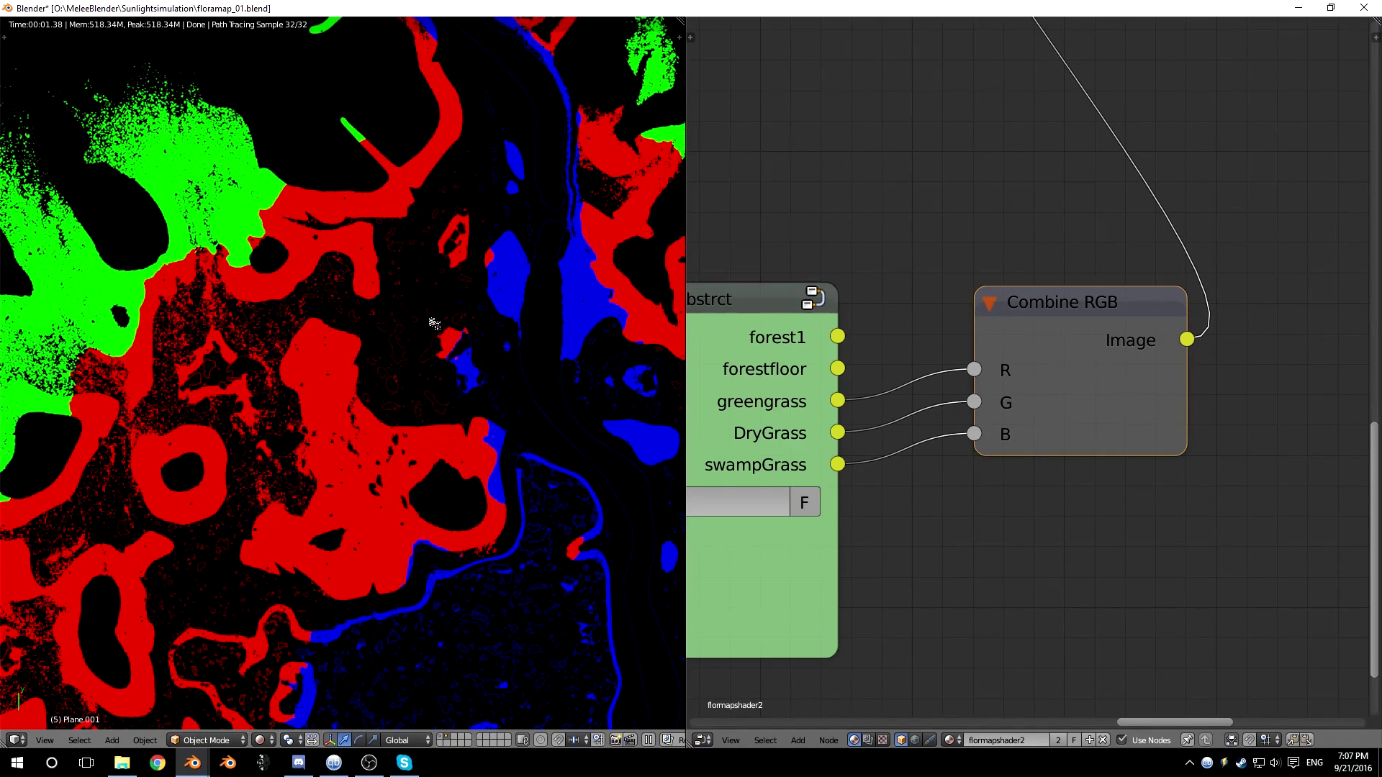
{"action": "scroll", "coordinate": [353, 463], "scroll_direction": "down", "scroll_amount": 2}
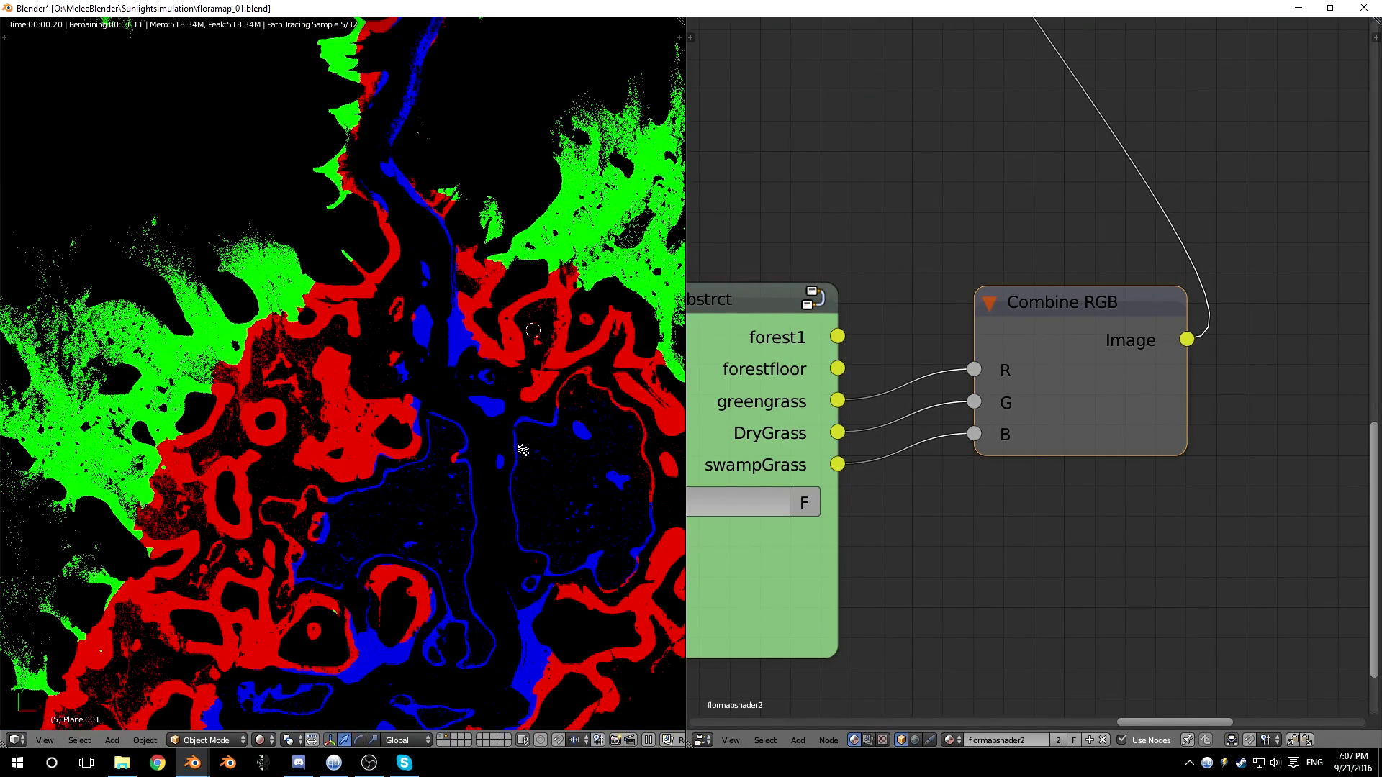
{"action": "scroll", "coordinate": [353, 463], "scroll_direction": "down", "scroll_amount": 2}
{"action": "scroll", "coordinate": [988, 469], "scroll_direction": "down", "scroll_amount": 3}
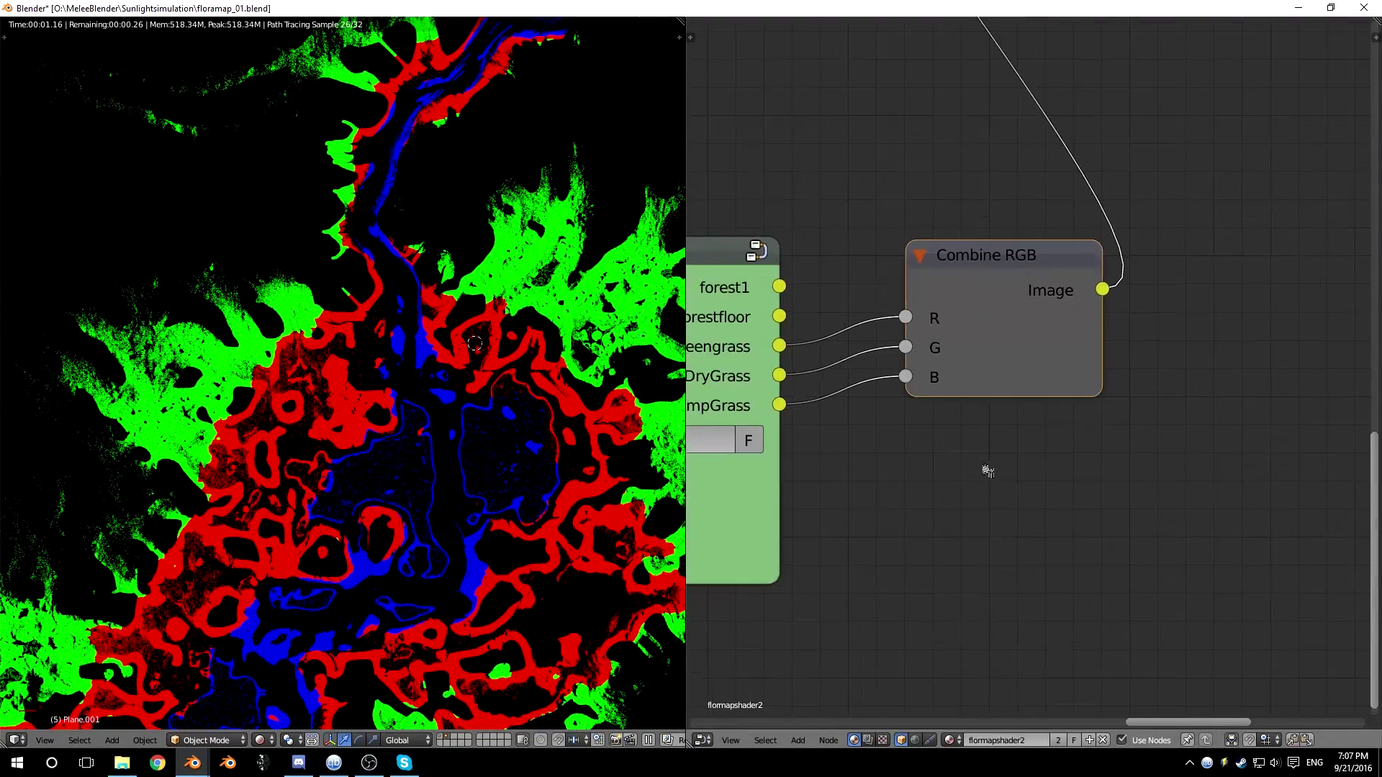
{"action": "scroll", "coordinate": [1207, 358], "scroll_direction": "down", "scroll_amount": 2}
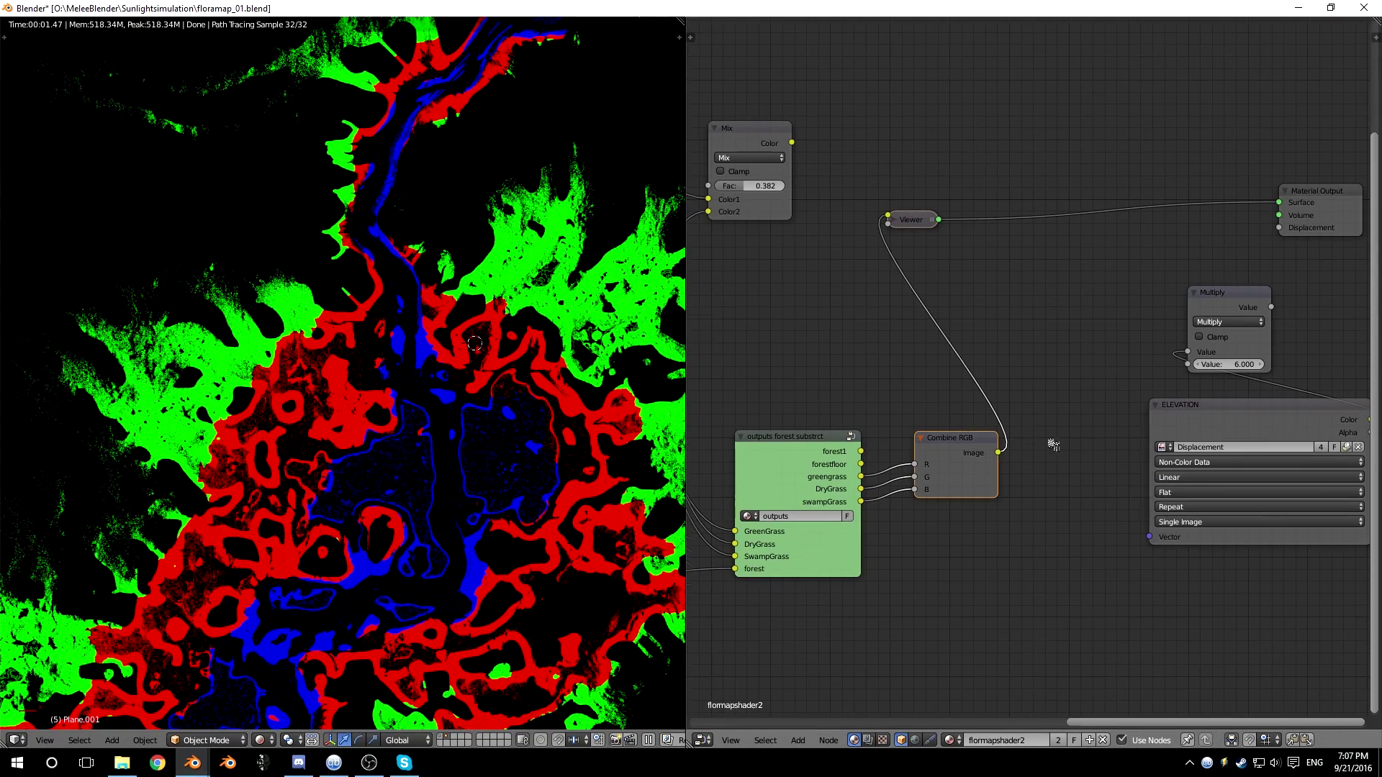
{"action": "middle_click_drag", "start_coordinate": [468, 418], "coordinate": [441, 453]}
{"action": "scroll", "coordinate": [470, 362], "scroll_direction": "up", "scroll_amount": 1}
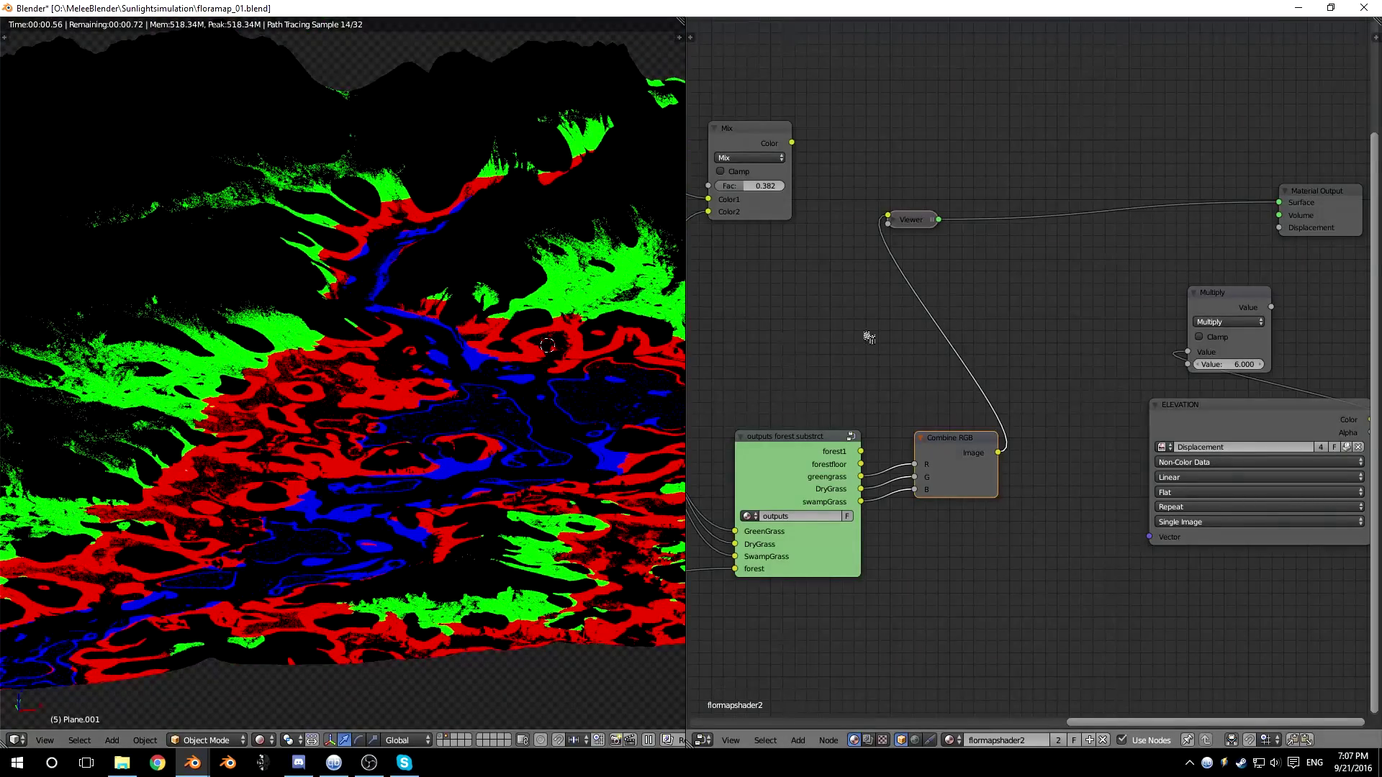
{"action": "scroll", "coordinate": [868, 336], "scroll_direction": "up", "scroll_amount": 1}
{"action": "middle_click_drag", "start_coordinate": [870, 338], "coordinate": [752, 333]}
{"action": "middle_click_drag", "start_coordinate": [332, 403], "coordinate": [354, 352]}
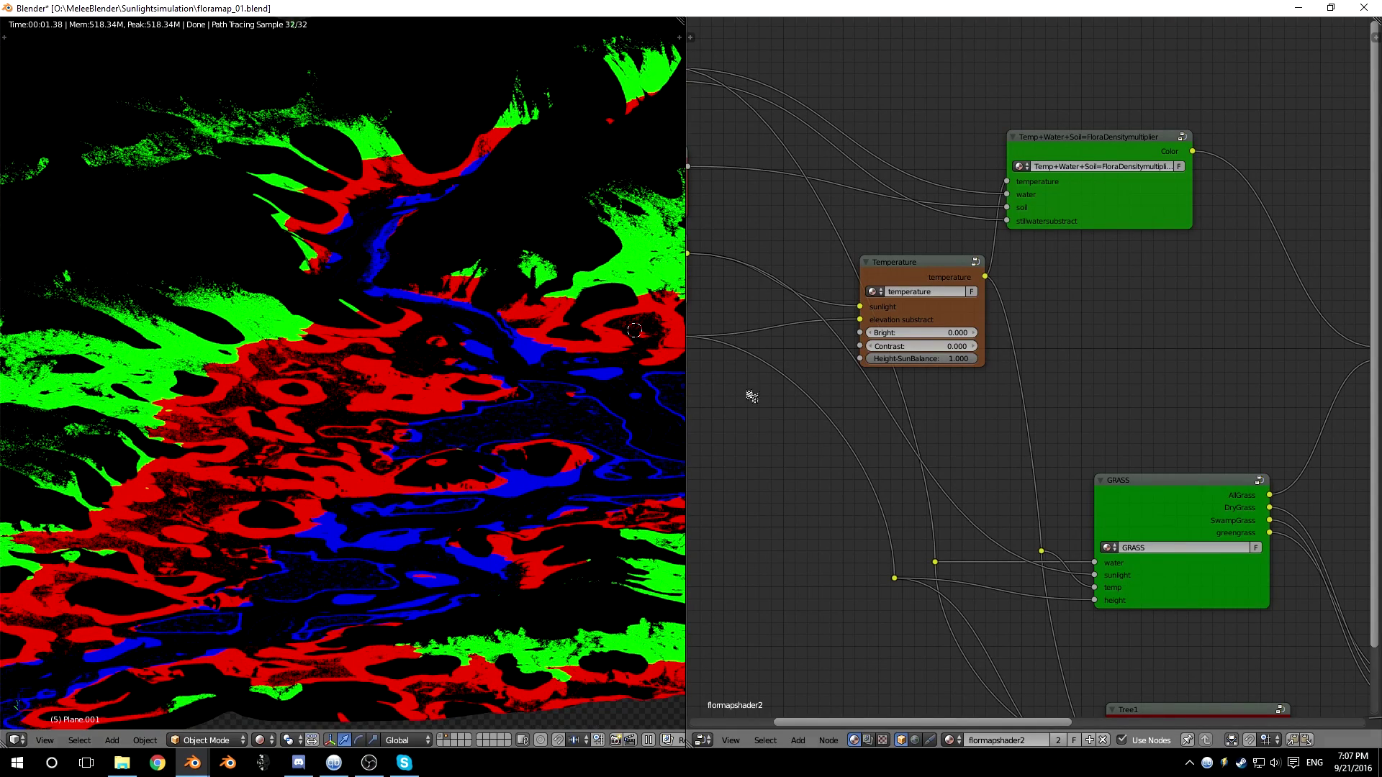
Review the node network from the water, soil quality, sunlight and elevation inputs through Temperature and flora density to the GRASS group
{"action": "middle_click_drag", "start_coordinate": [799, 383], "coordinate": [1073, 501]}
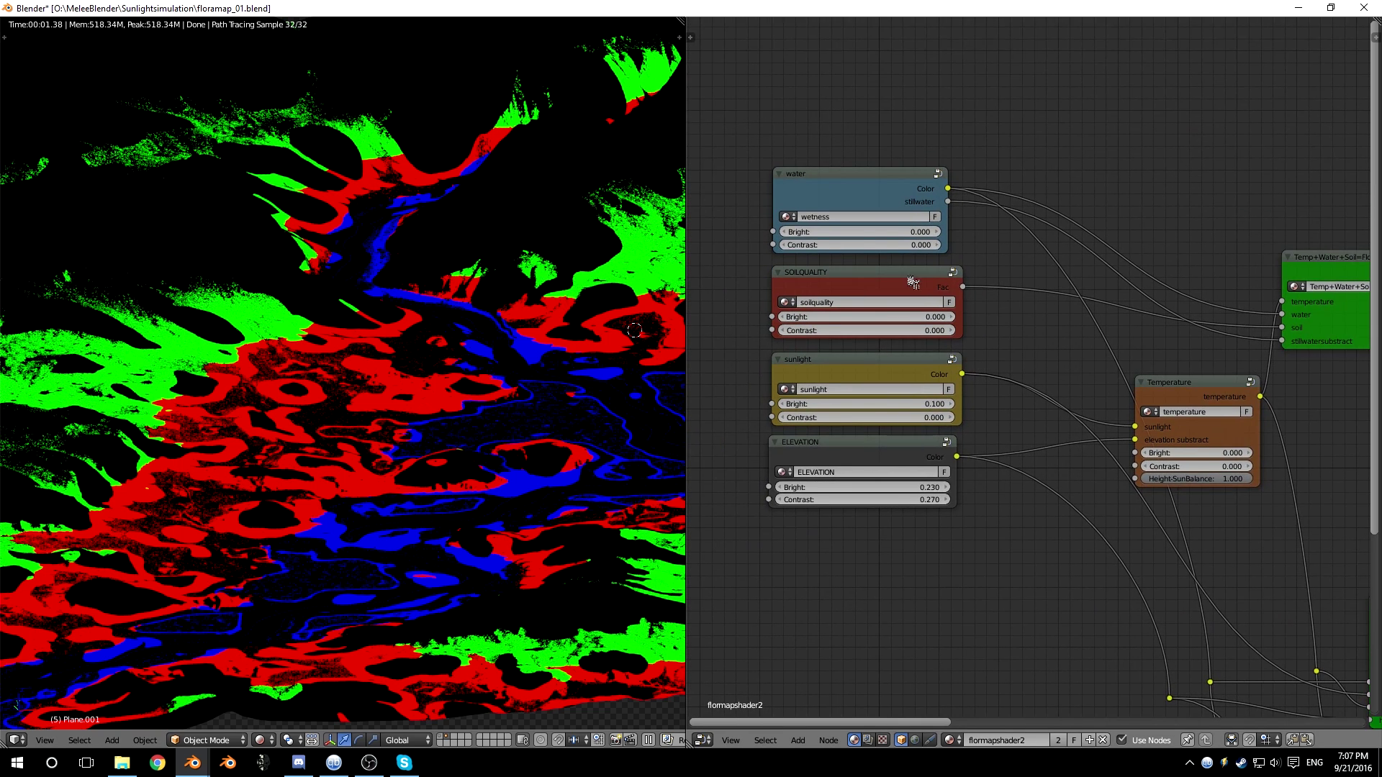
{"action": "scroll", "coordinate": [913, 283], "scroll_direction": "up", "scroll_amount": 2}
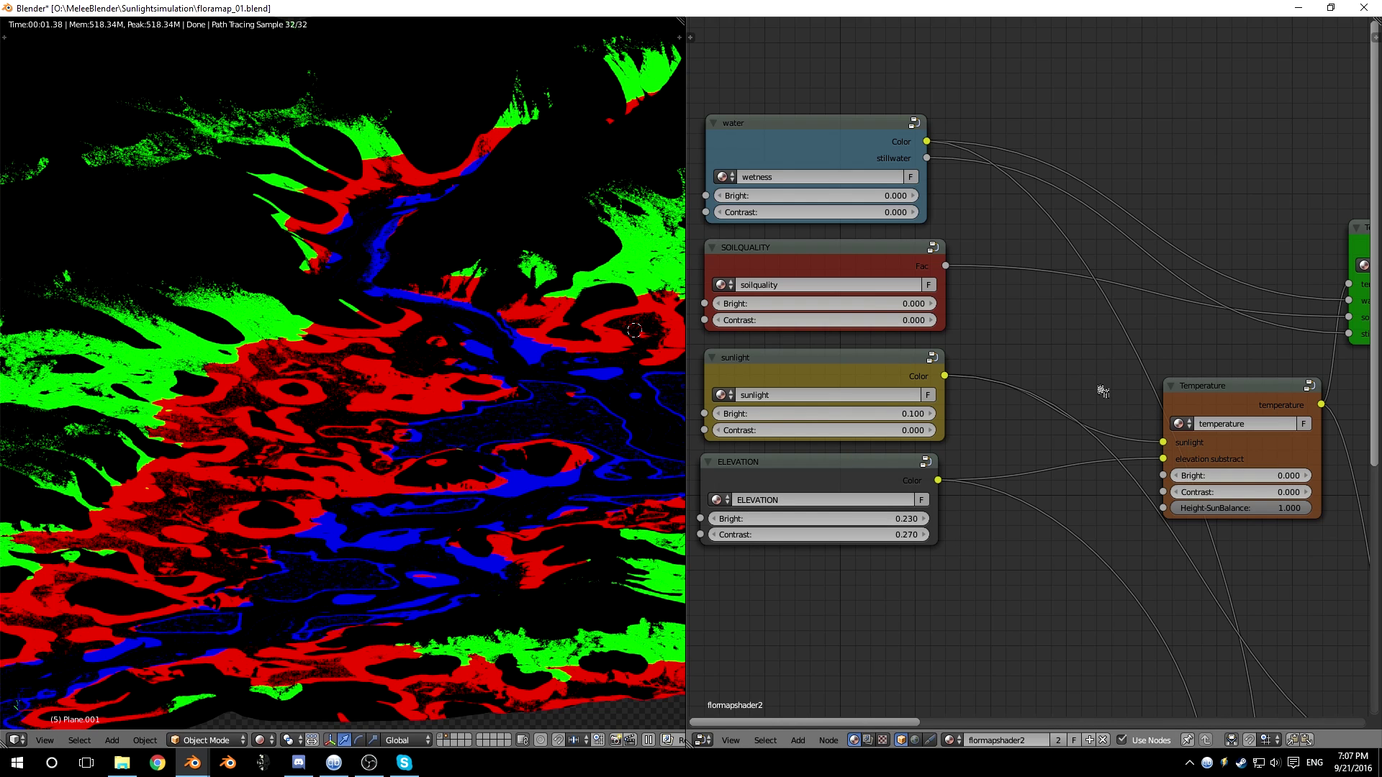
{"action": "middle_click_drag", "start_coordinate": [1071, 339], "coordinate": [851, 291]}
{"action": "middle_click_drag", "start_coordinate": [1227, 439], "coordinate": [850, 400]}
{"action": "scroll", "coordinate": [976, 367], "scroll_direction": "down", "scroll_amount": 3}
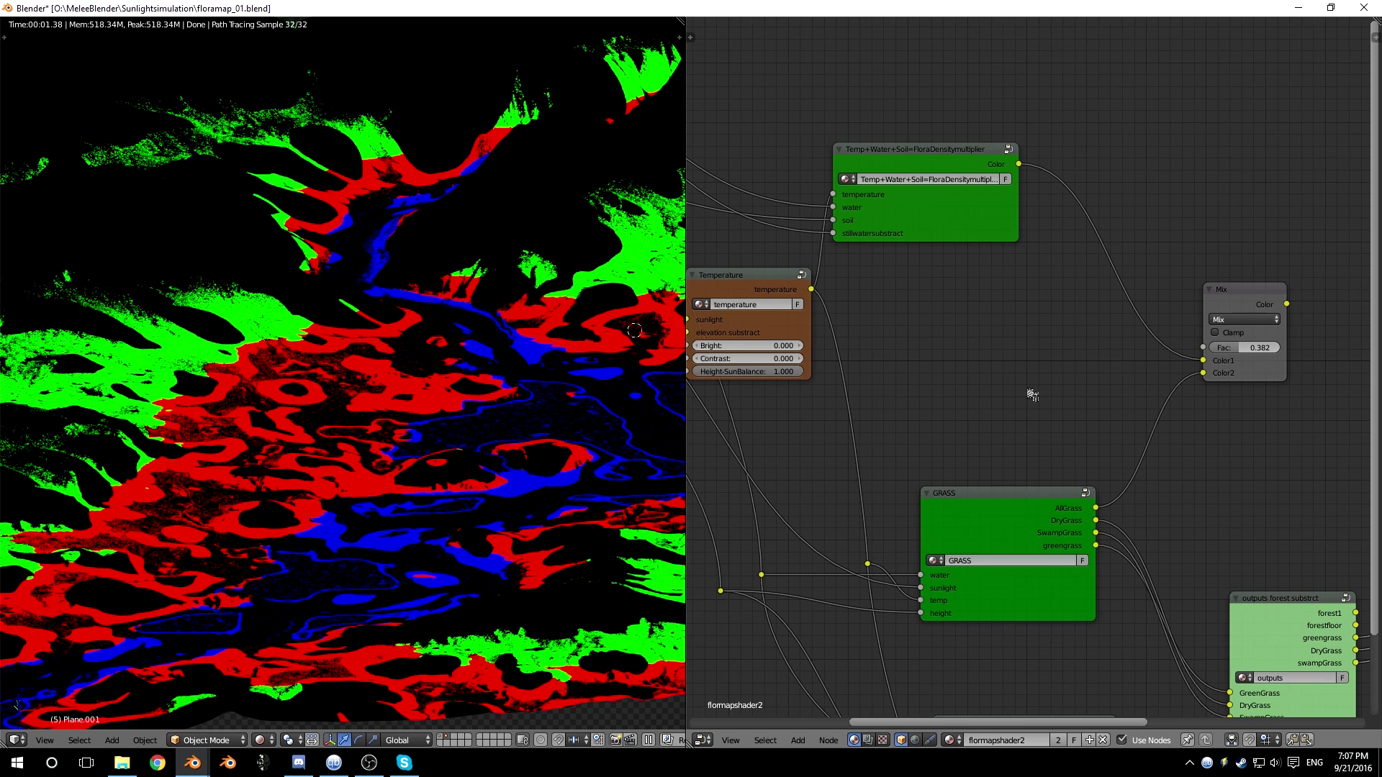
{"action": "scroll", "coordinate": [1031, 395], "scroll_direction": "up", "scroll_amount": 2}
{"action": "middle_click_drag", "start_coordinate": [1032, 396], "coordinate": [788, 292]}
{"action": "middle_click_drag", "start_coordinate": [1191, 435], "coordinate": [1258, 420]}
{"action": "scroll", "coordinate": [827, 287], "scroll_direction": "up", "scroll_amount": 1}
{"action": "middle_click_drag", "start_coordinate": [872, 293], "coordinate": [1142, 294]}
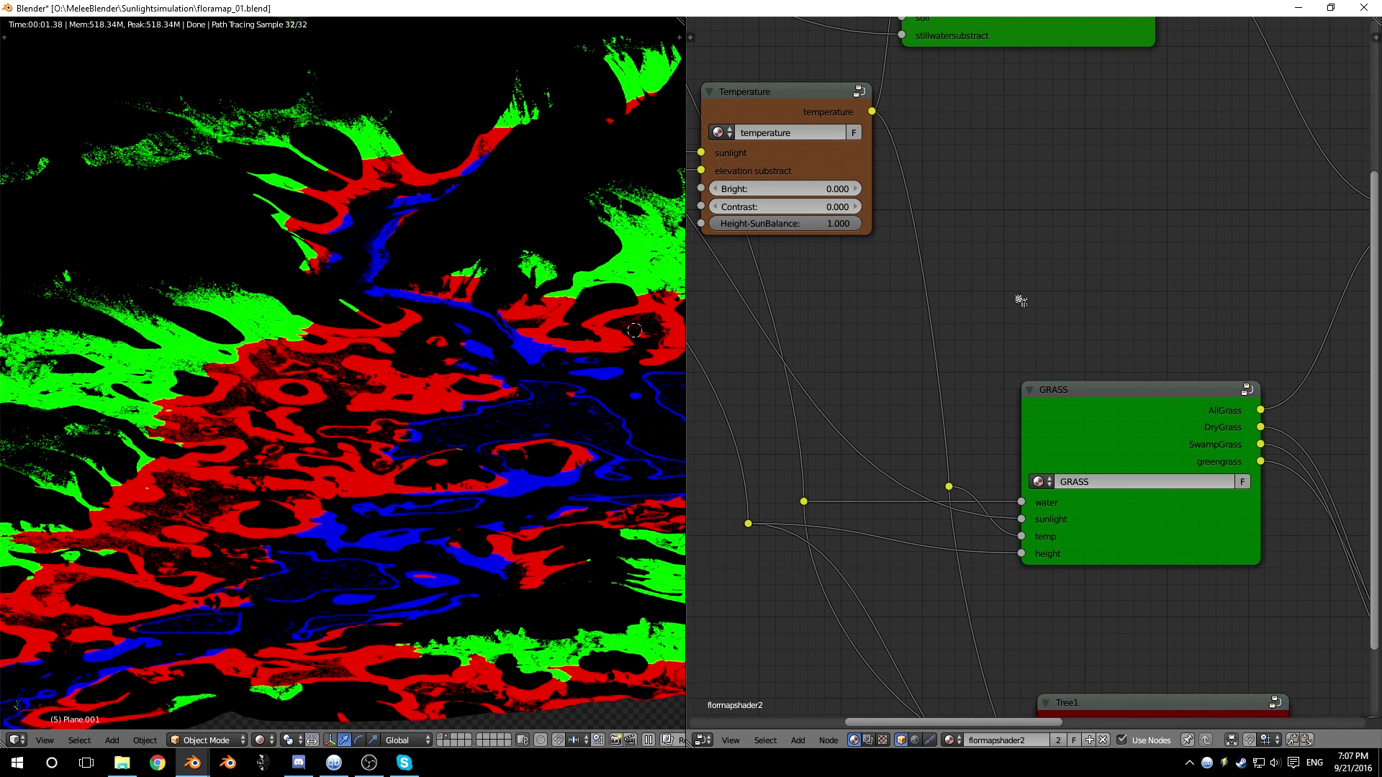
{"action": "middle_click_drag", "start_coordinate": [935, 341], "coordinate": [1064, 333]}
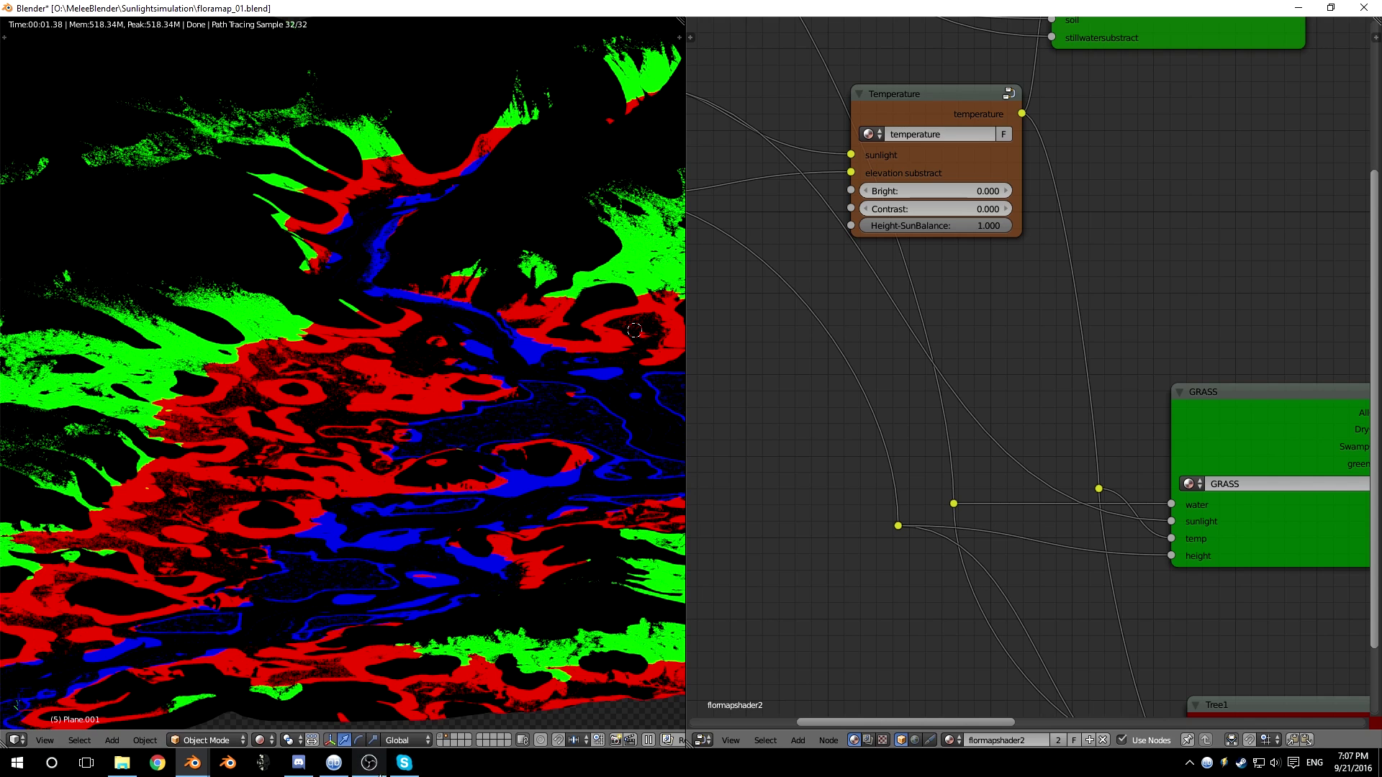
{"action": "left_click", "coordinate": [371, 765]}
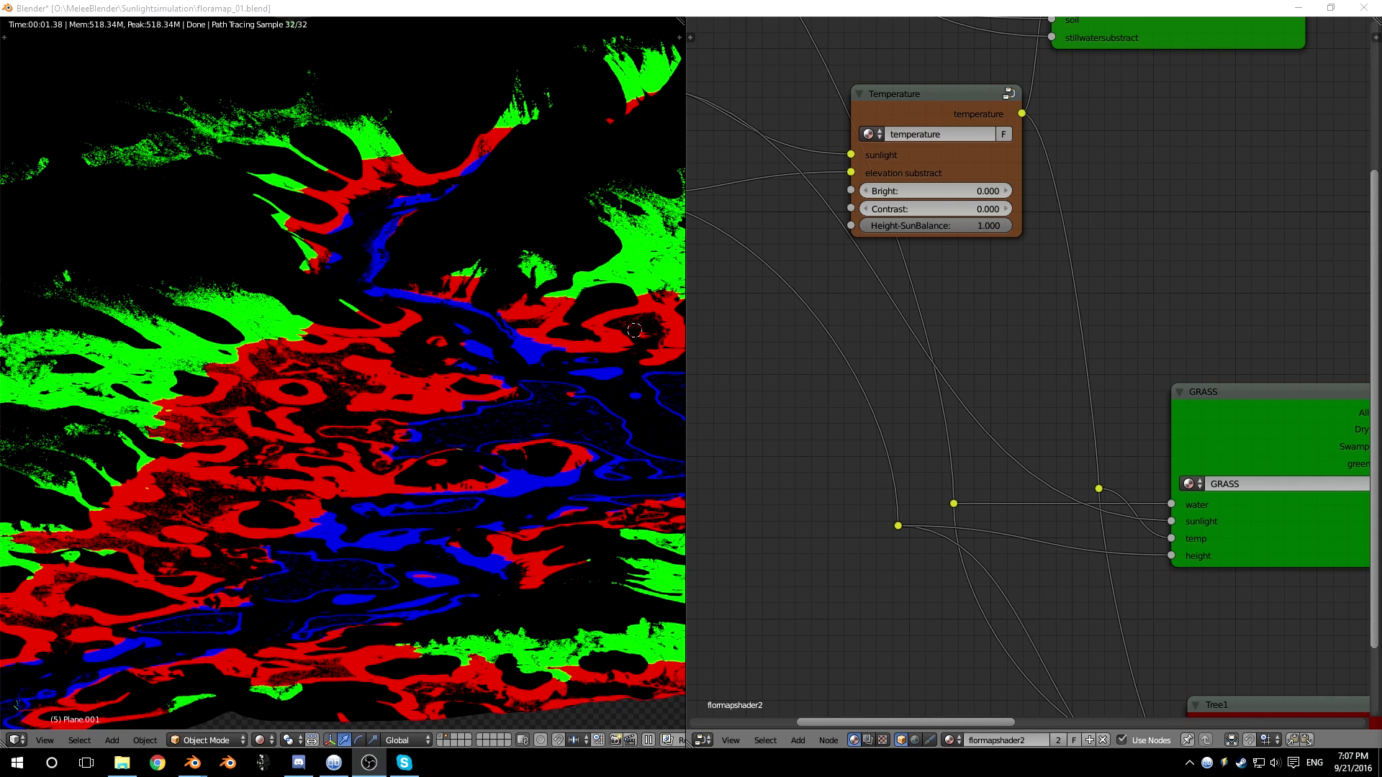